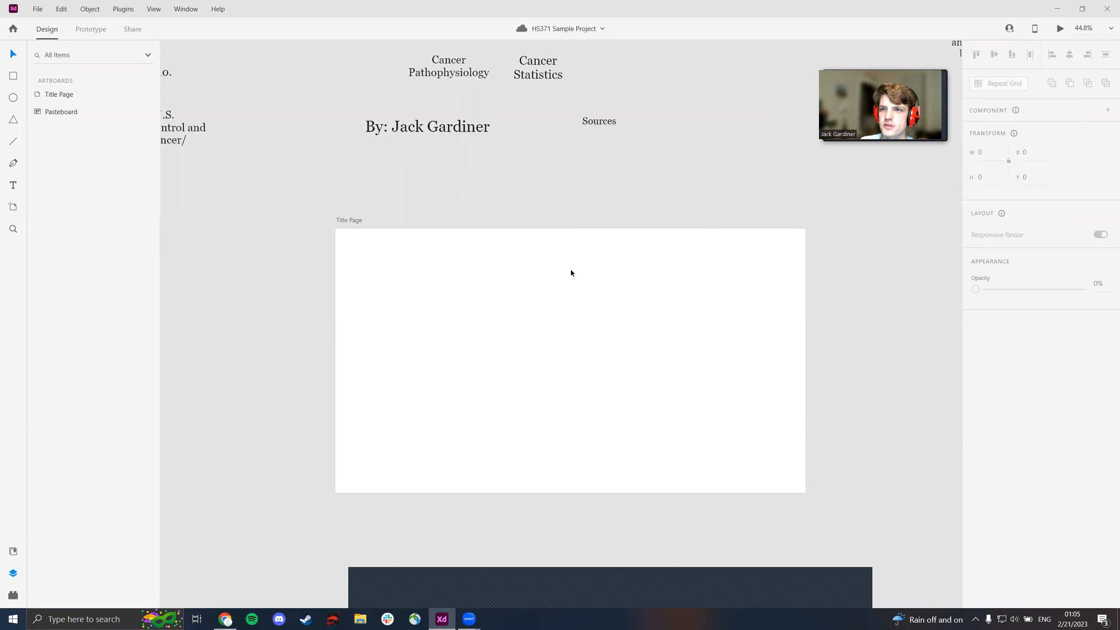
- Change the Title Page artboard's fill to a light mint green, about #D9FDE8
left_click(567, 272)
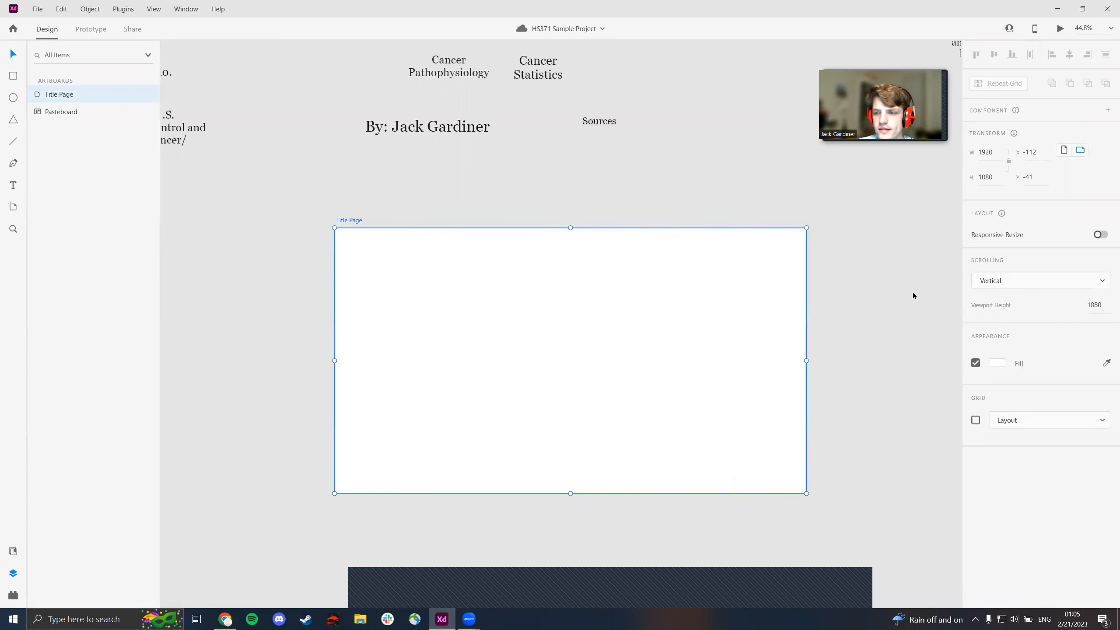
left_click(996, 364)
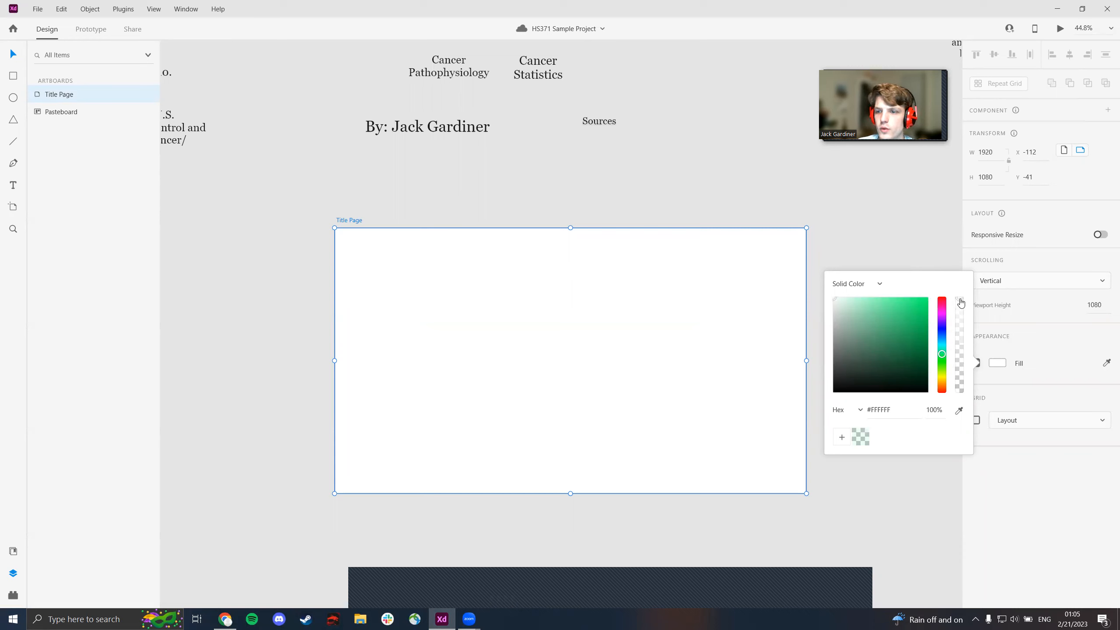
mouse_move(961, 301)
left_mouse_down()
mouse_move(960, 328)
mouse_move(951, 289)
left_mouse_up()
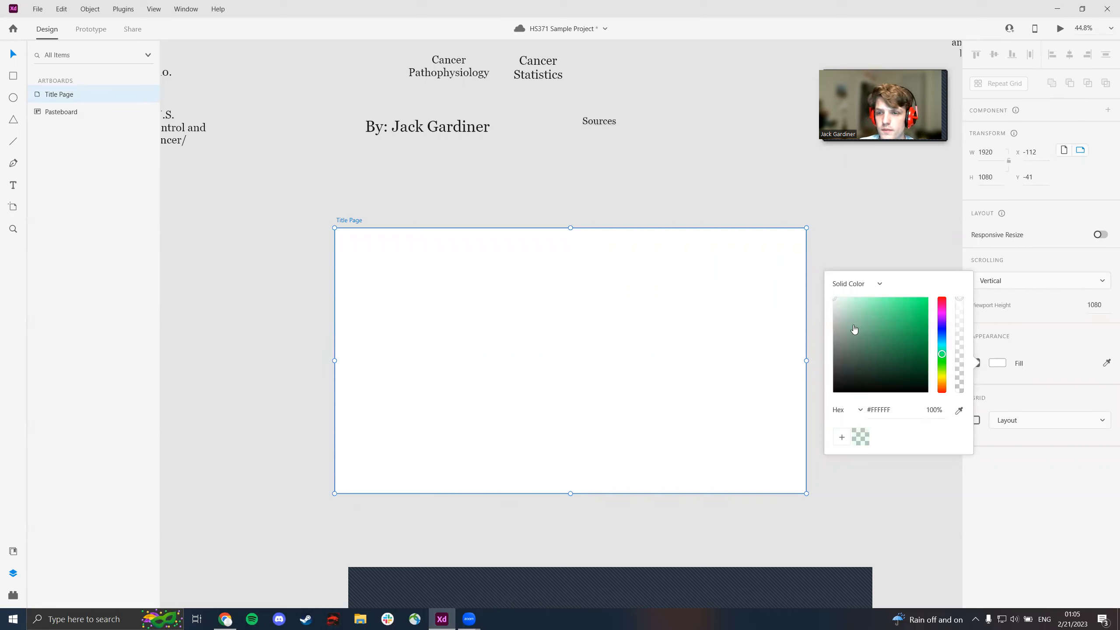
left_click_drag(942, 360, 942, 357)
left_click_drag(837, 304, 847, 302)
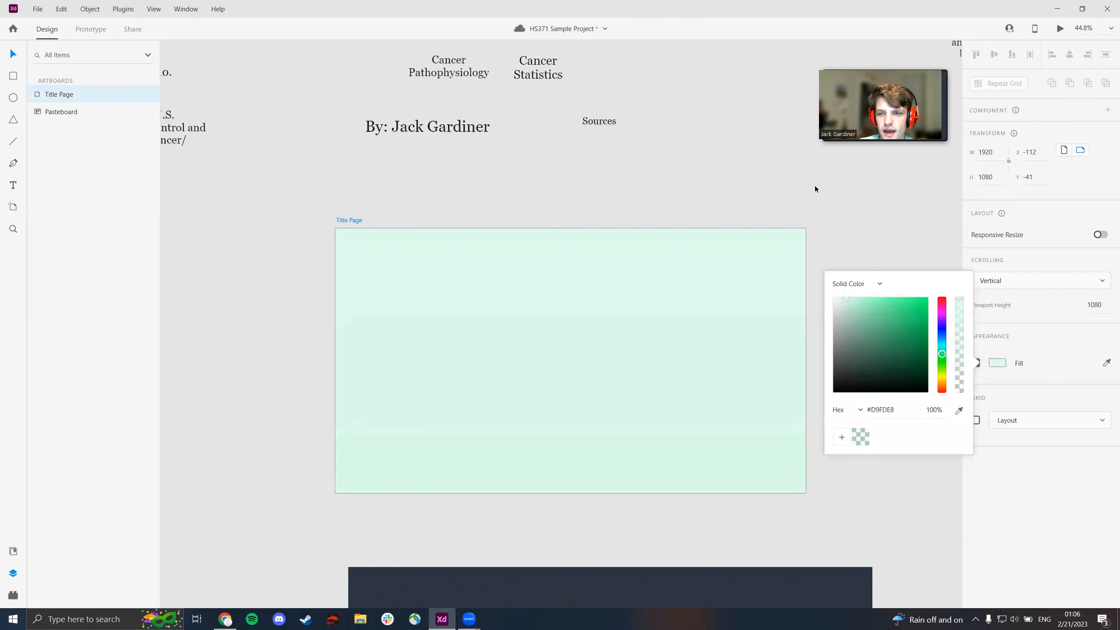
left_click(779, 166)
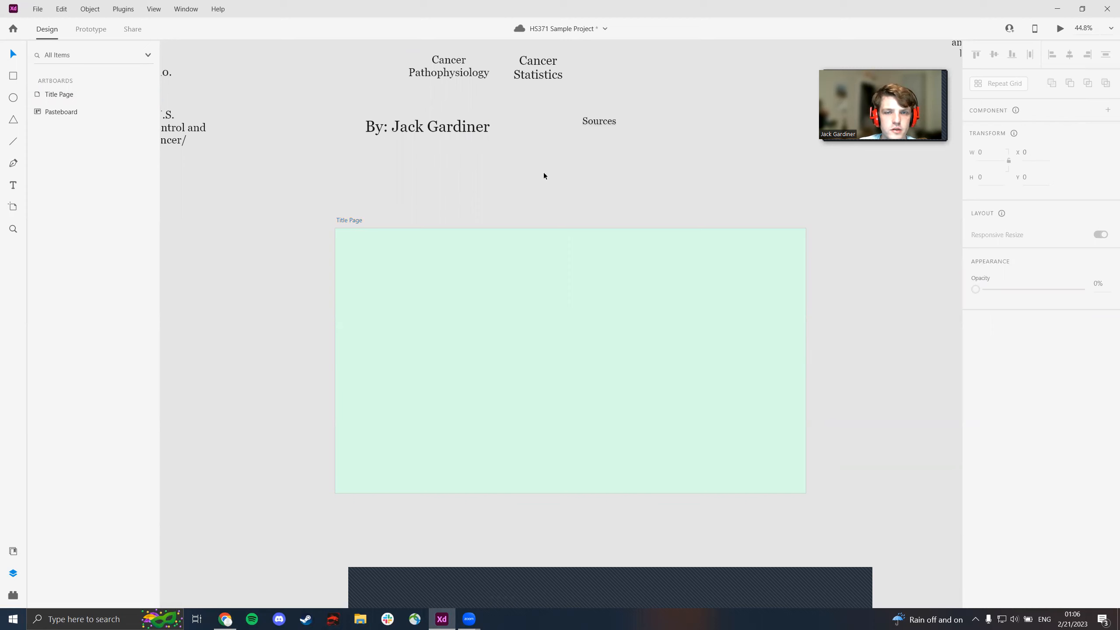
- Place the "Cancer" title in the Title Page's upper-left corner and the author byline in its lower-left corner
scroll(543, 175, "down", 2)
left_click_drag(637, 120, 649, 176)
left_click_drag(497, 88, 444, 299)
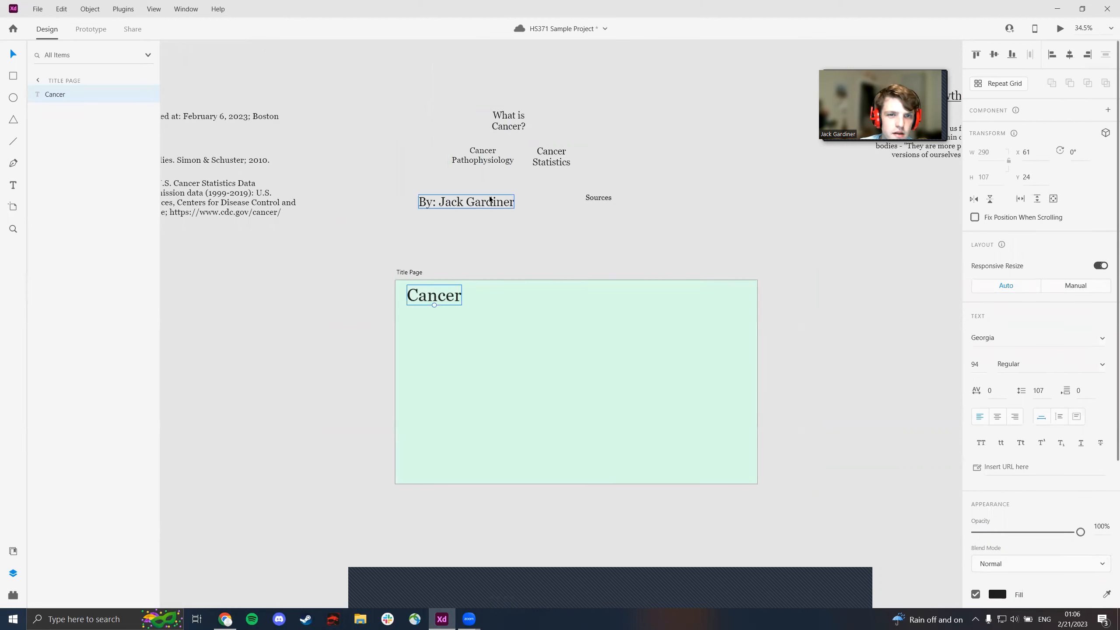
left_click_drag(491, 203, 477, 472)
left_click(589, 238)
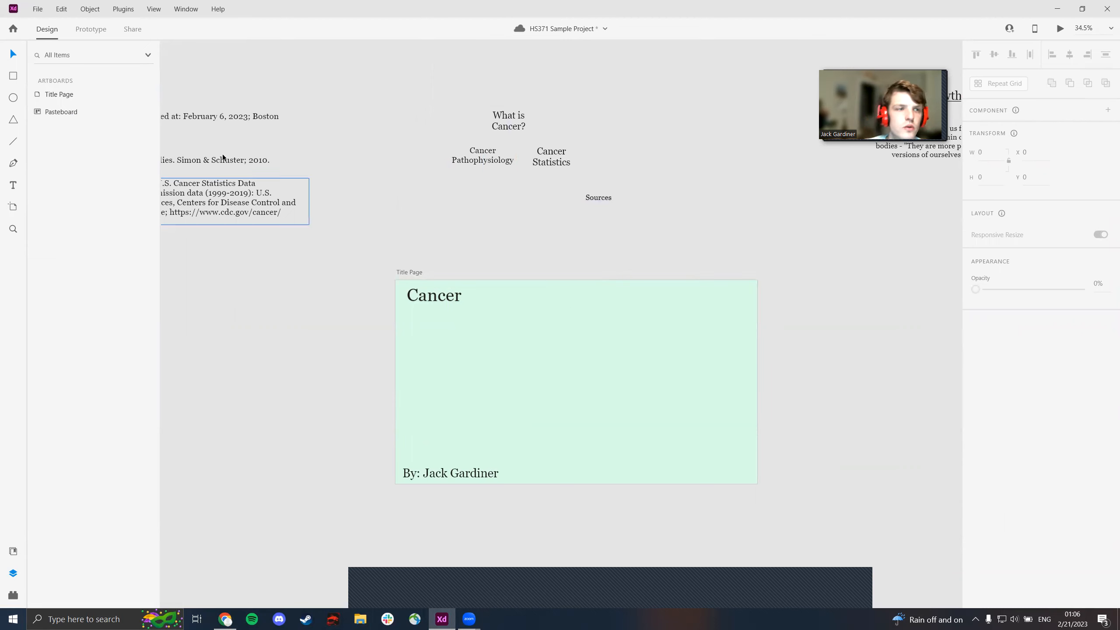
- Draw a 1920-wide line across the artboard below the "Cancer" title, levelled with height 0 and positioned at about Y 145
left_click(13, 143)
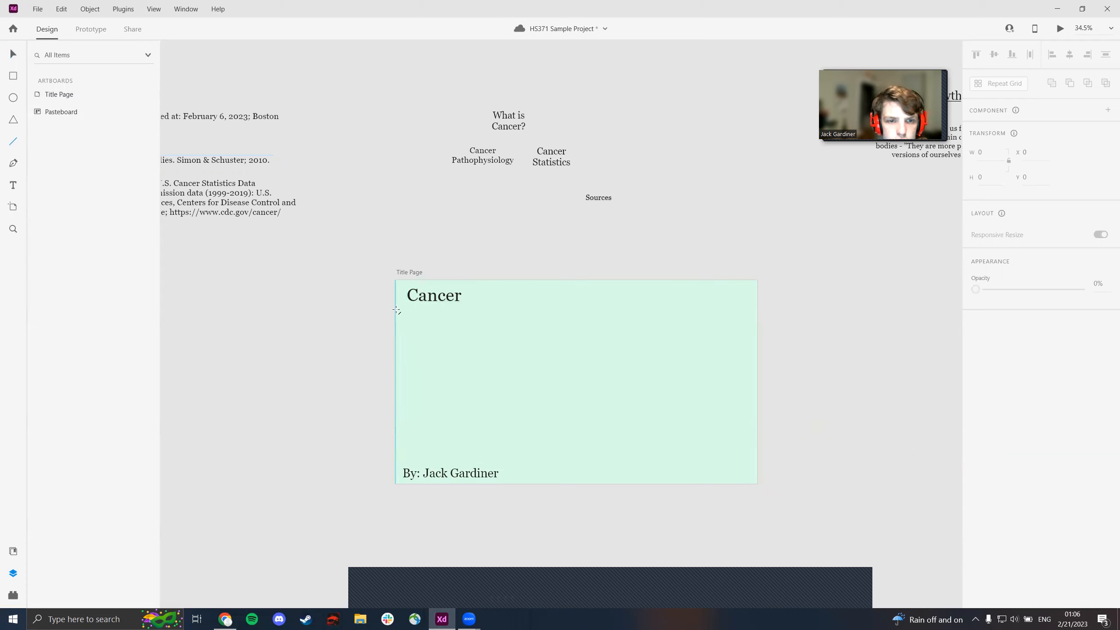
left_click_drag(397, 309, 757, 302)
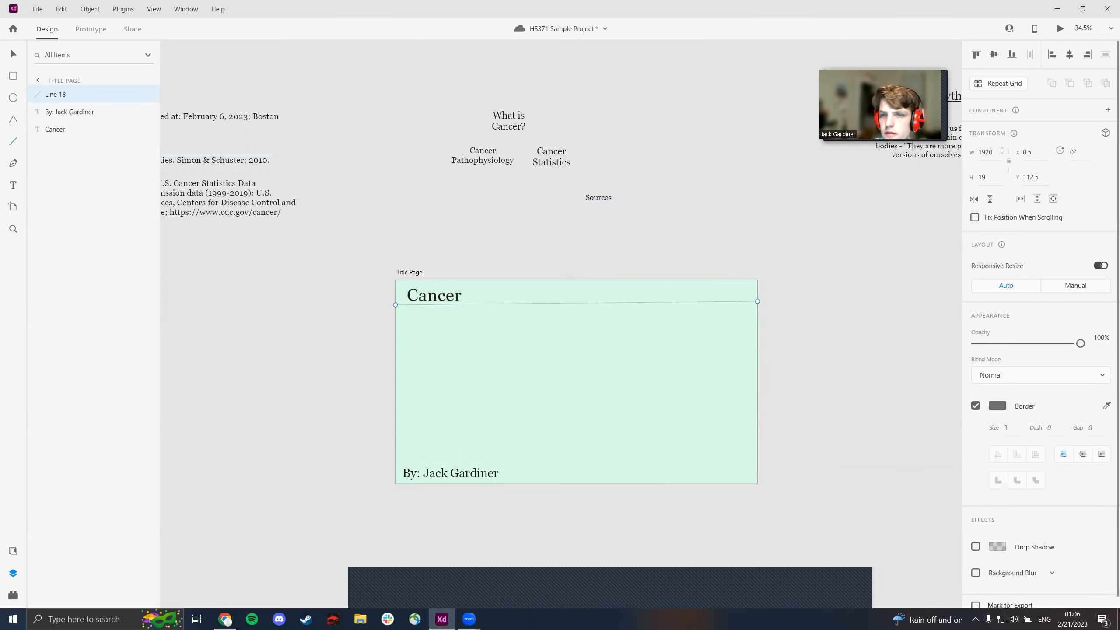
left_click(13, 54)
left_click_drag(541, 303, 542, 306)
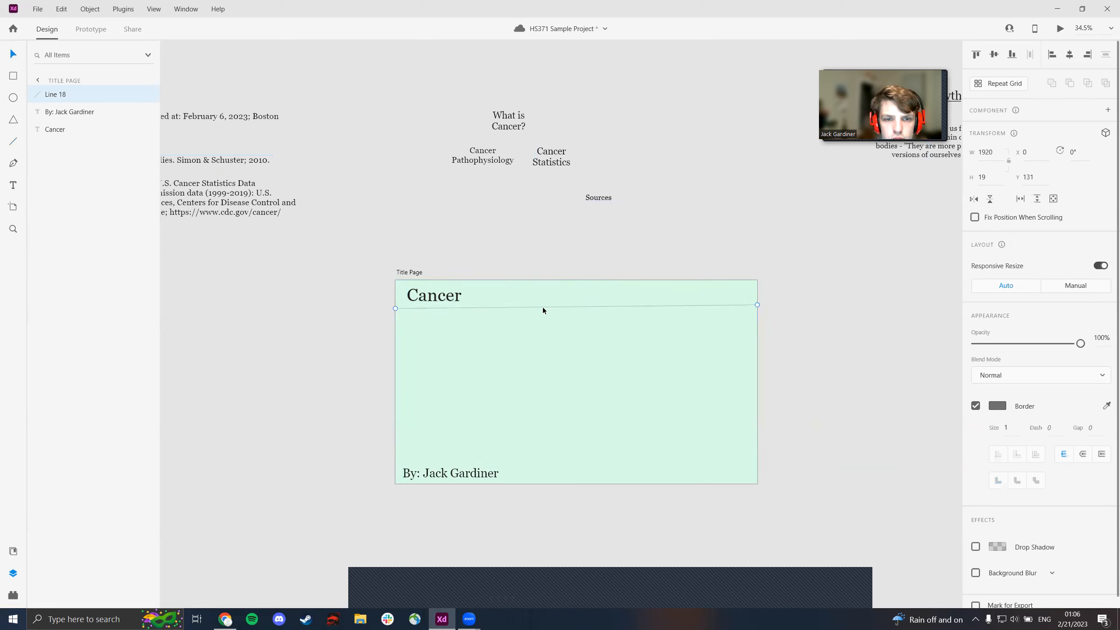
left_click(988, 177)
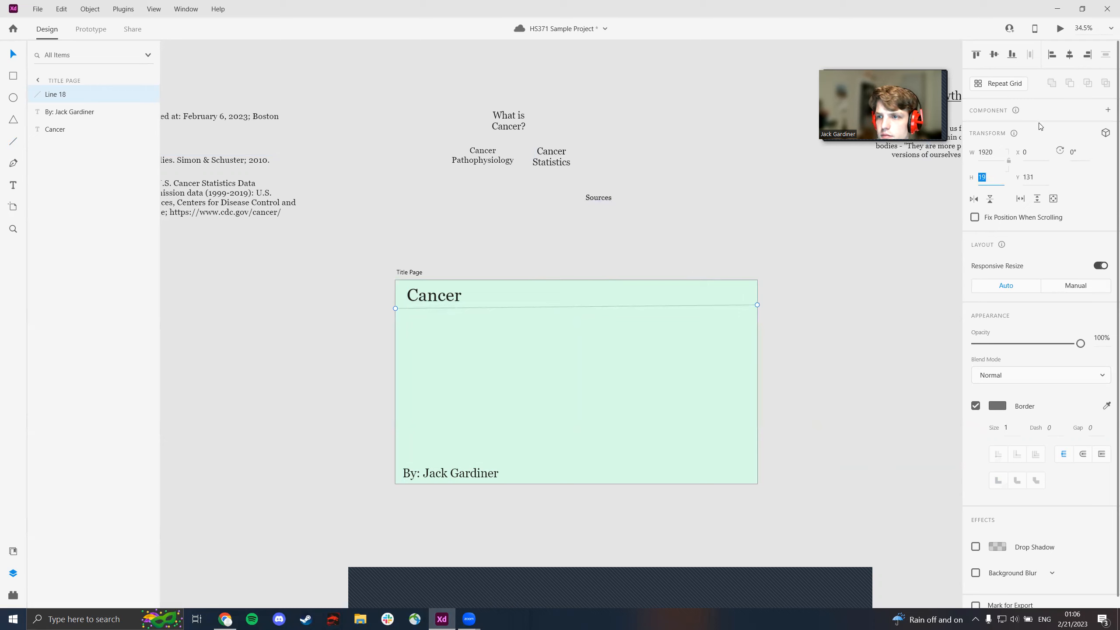
type("0")
key("Return")
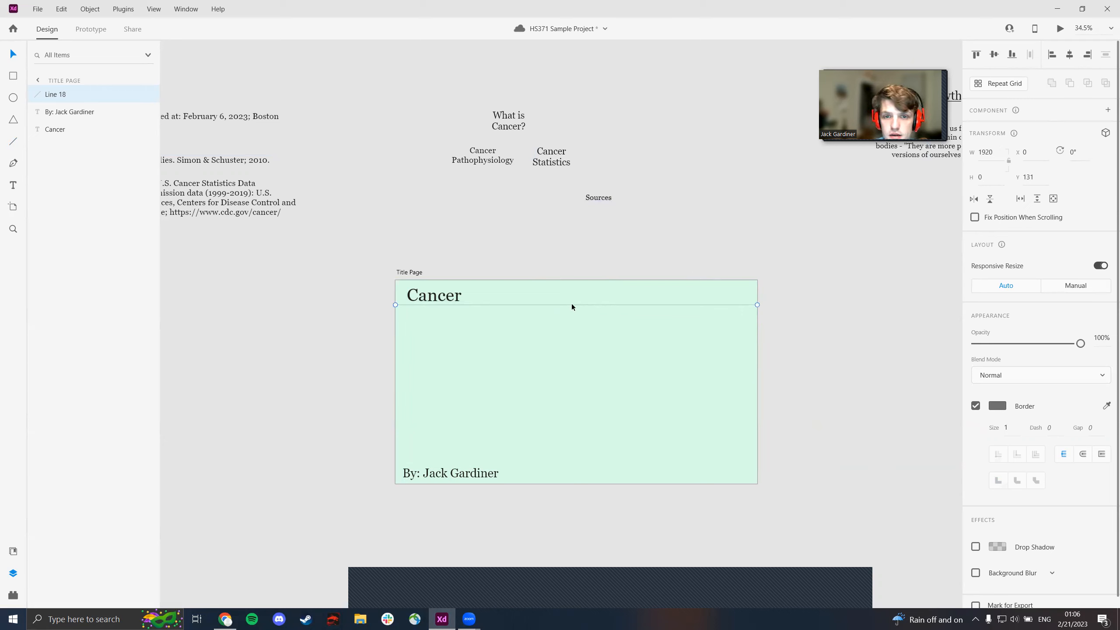
left_click_drag(572, 303, 570, 306)
- Set the title line's border size to 4 and its colour to black
left_click(1008, 429)
type("4")
key("Return")
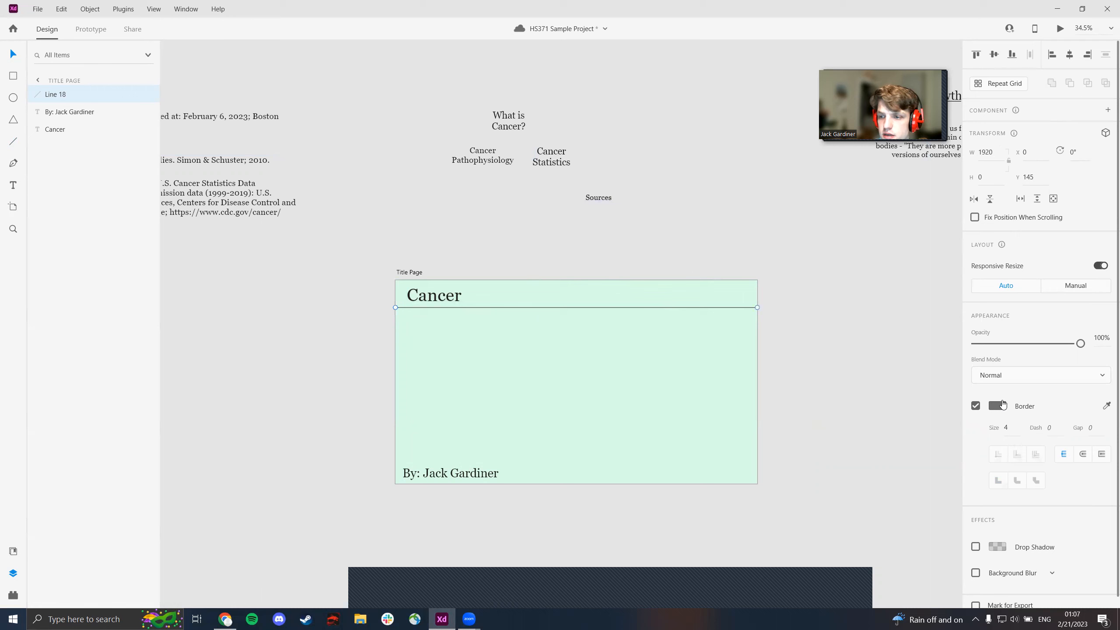
left_click(999, 406)
left_click(834, 390)
left_click(954, 516)
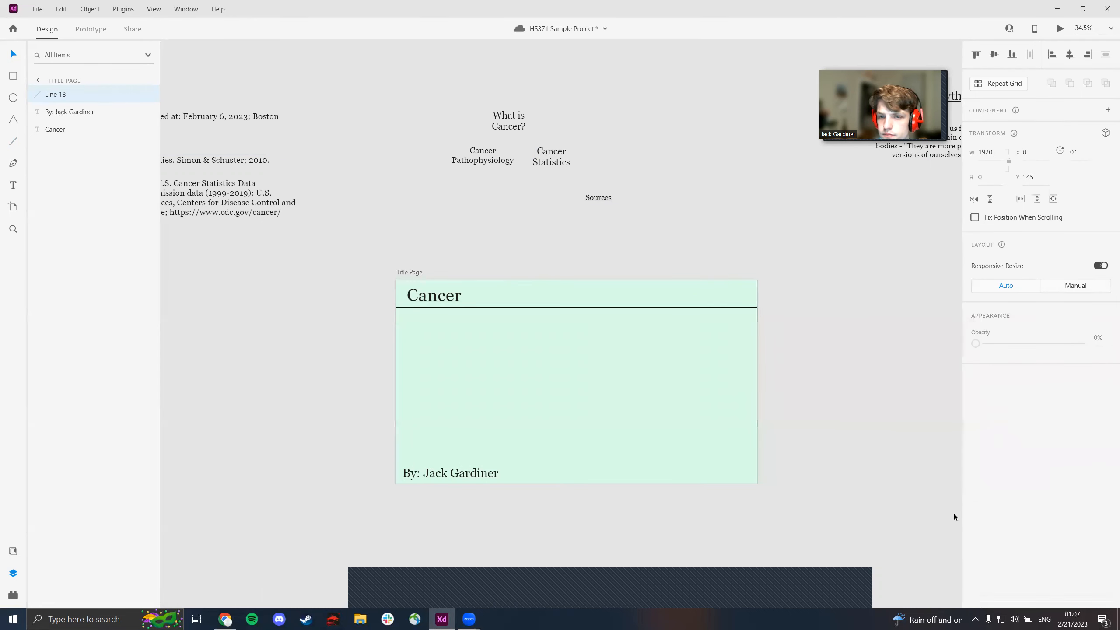
- Copy the title line and place the duplicate just above the author byline, at about Y 962
left_click(574, 307)
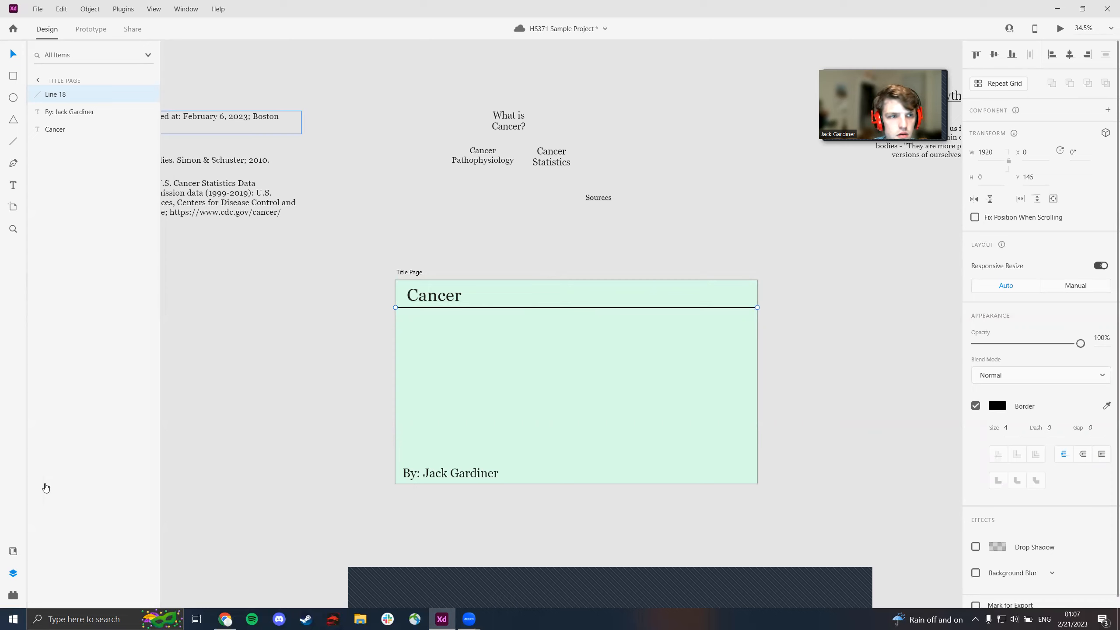
left_click(13, 573)
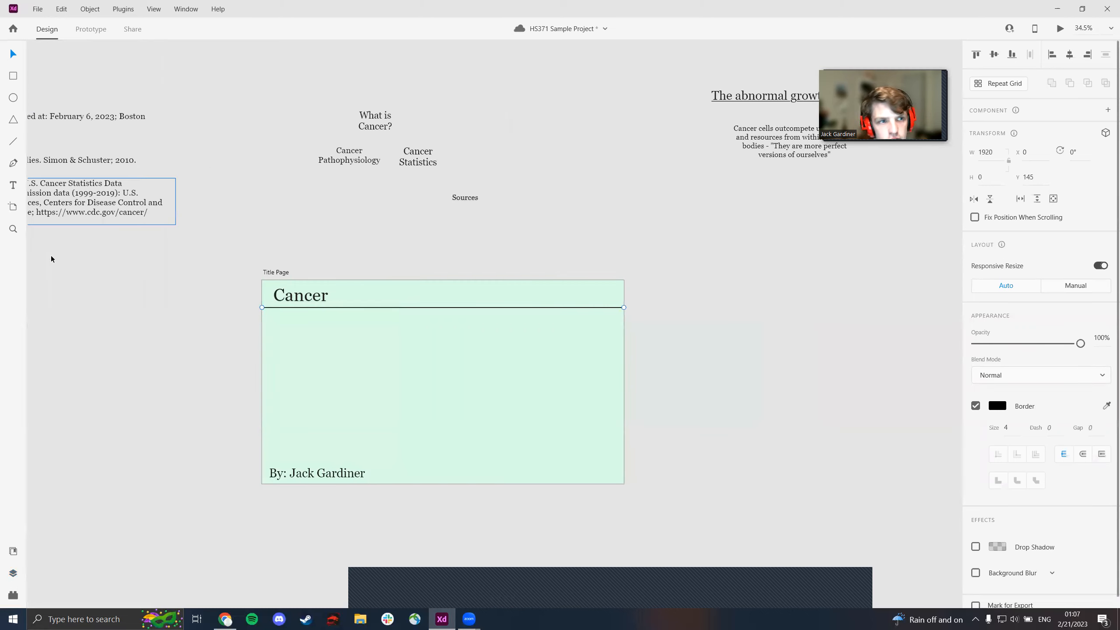
left_click(13, 573)
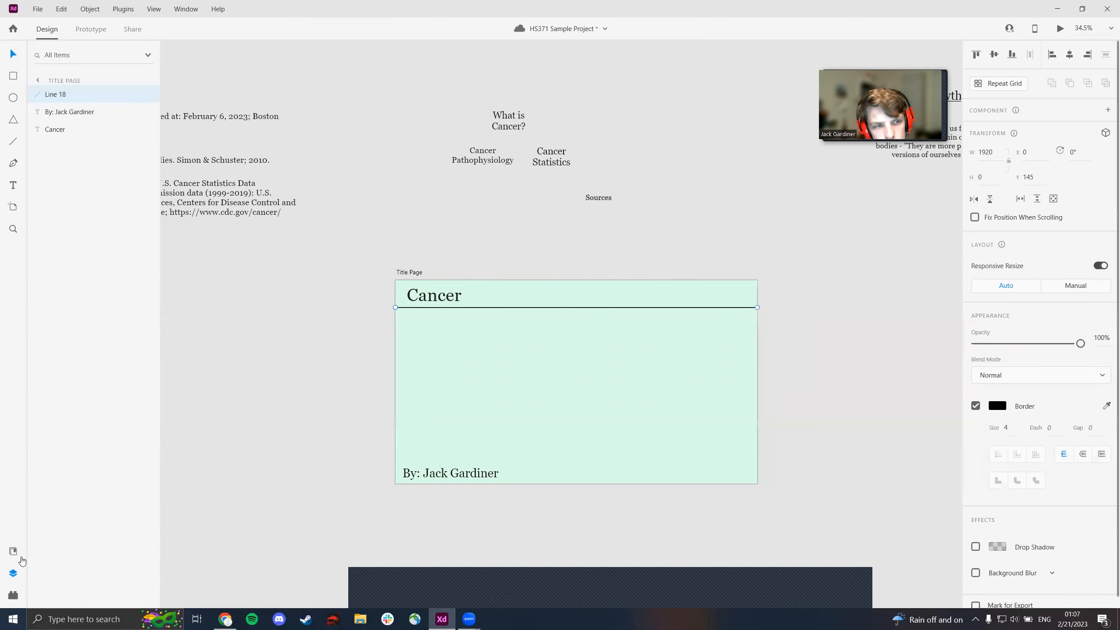
right_click(73, 95)
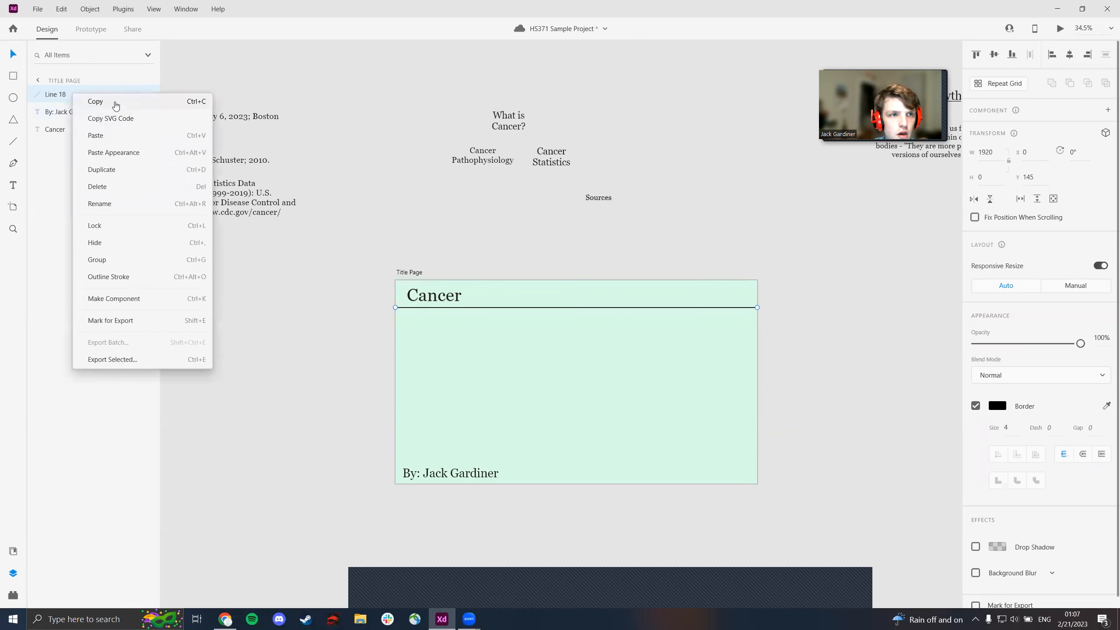
left_click(98, 92)
right_click(100, 92)
left_click(122, 134)
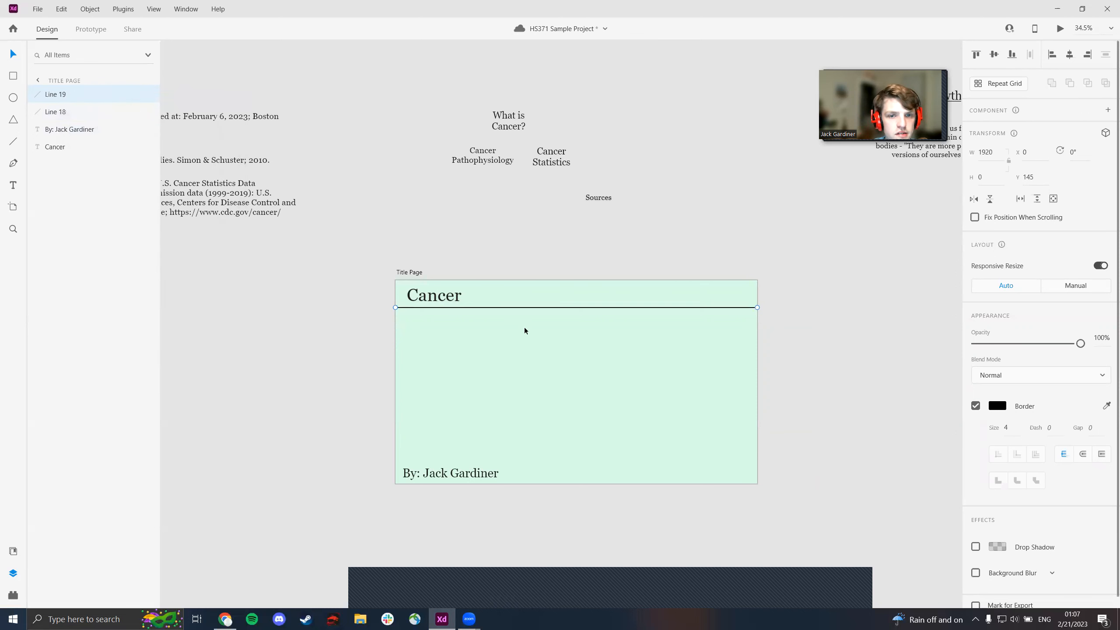
left_click_drag(524, 306, 525, 461)
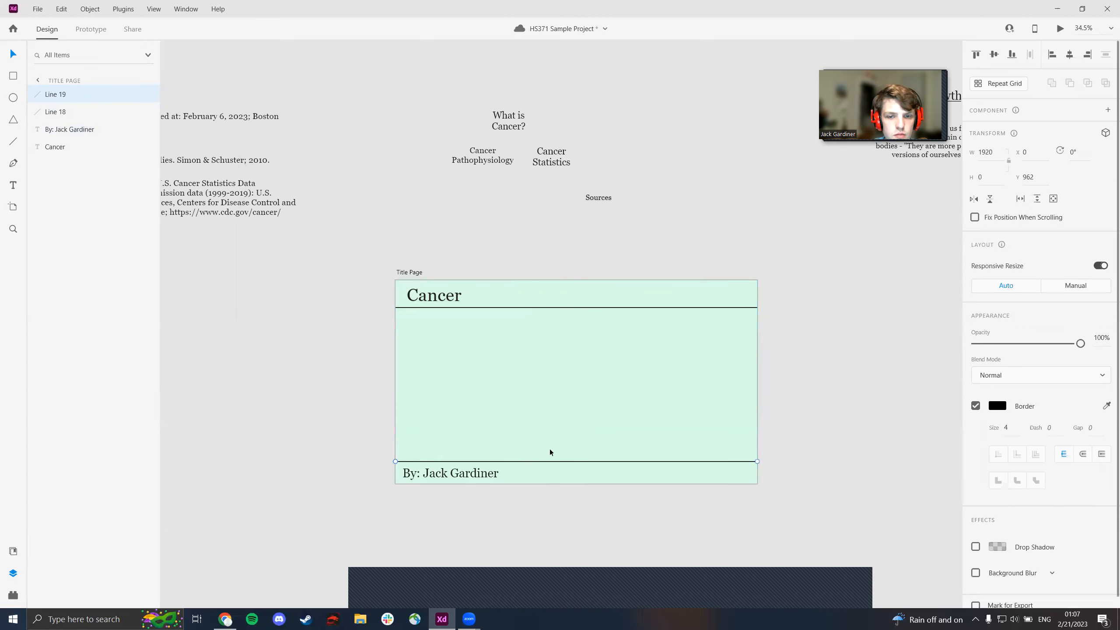
left_click(721, 251)
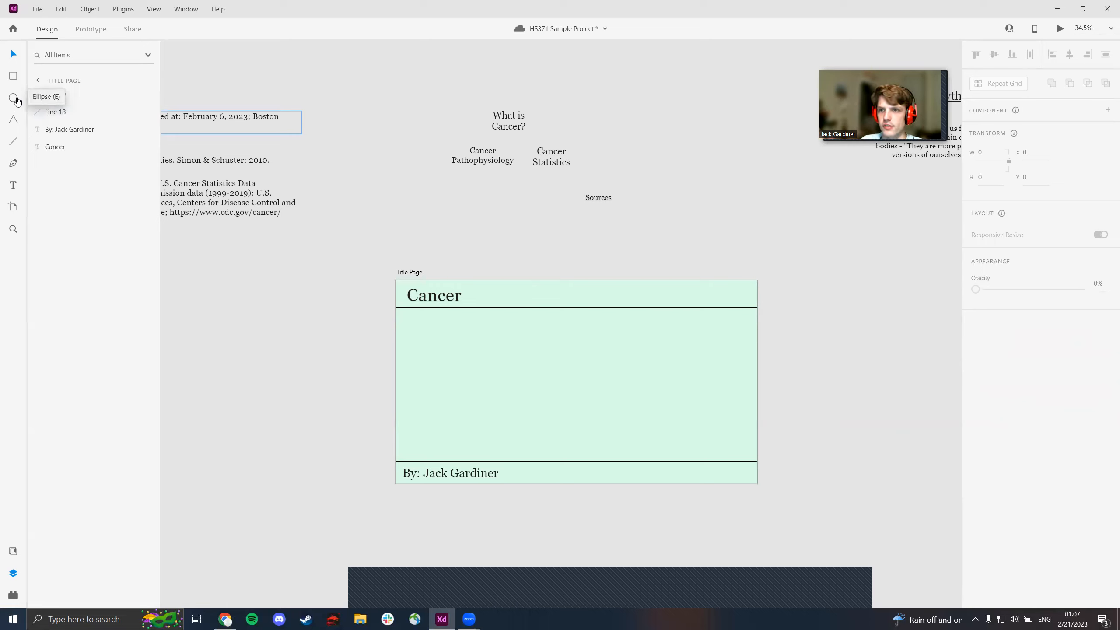
- Draw a near-circular ellipse, about 757 by 737, between the two lines on the right side of the Title Page
left_click(13, 98)
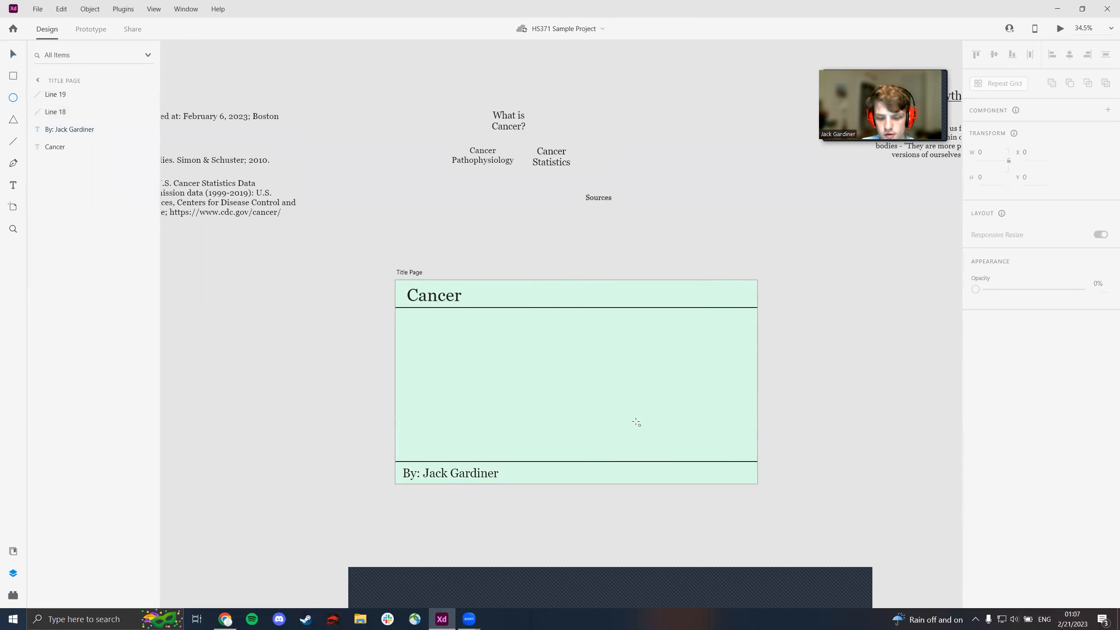
left_click_drag(606, 430, 791, 301)
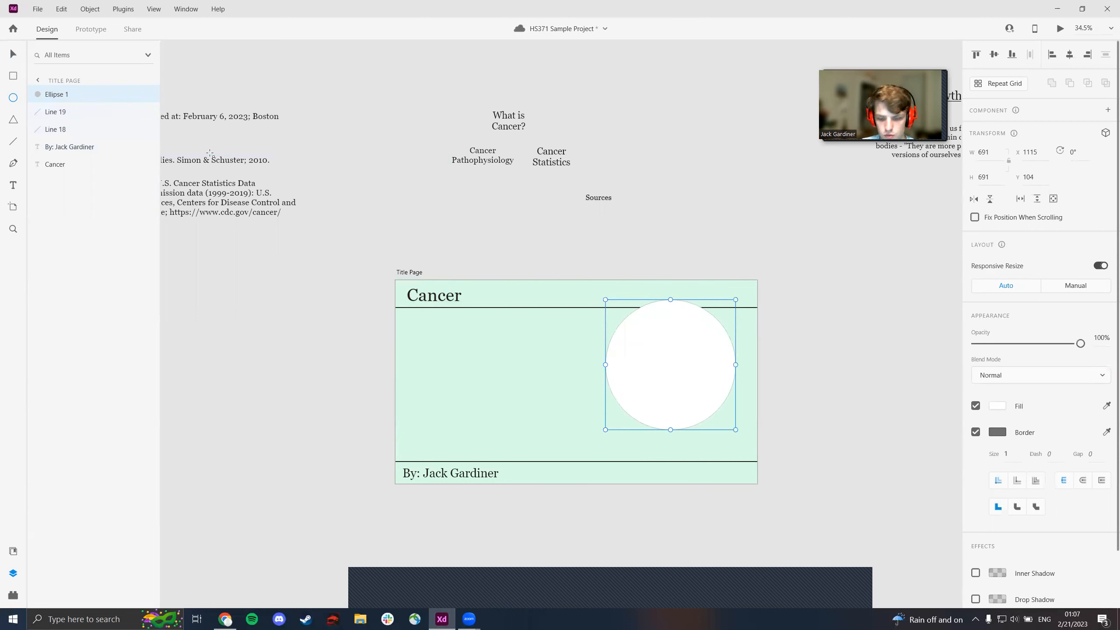
key("v")
left_click_drag(661, 361, 657, 382)
left_click_drag(733, 321, 745, 312)
left_click_drag(690, 365, 692, 366)
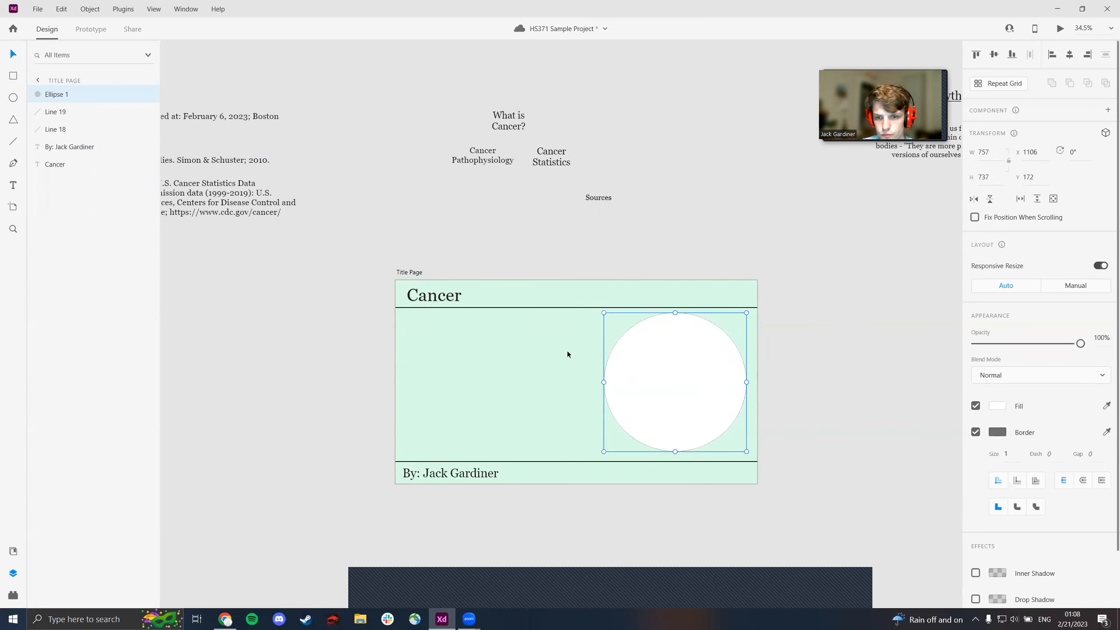
- Fill the ellipse with the "cancer cell" image from the Xd images folder
left_click(553, 359)
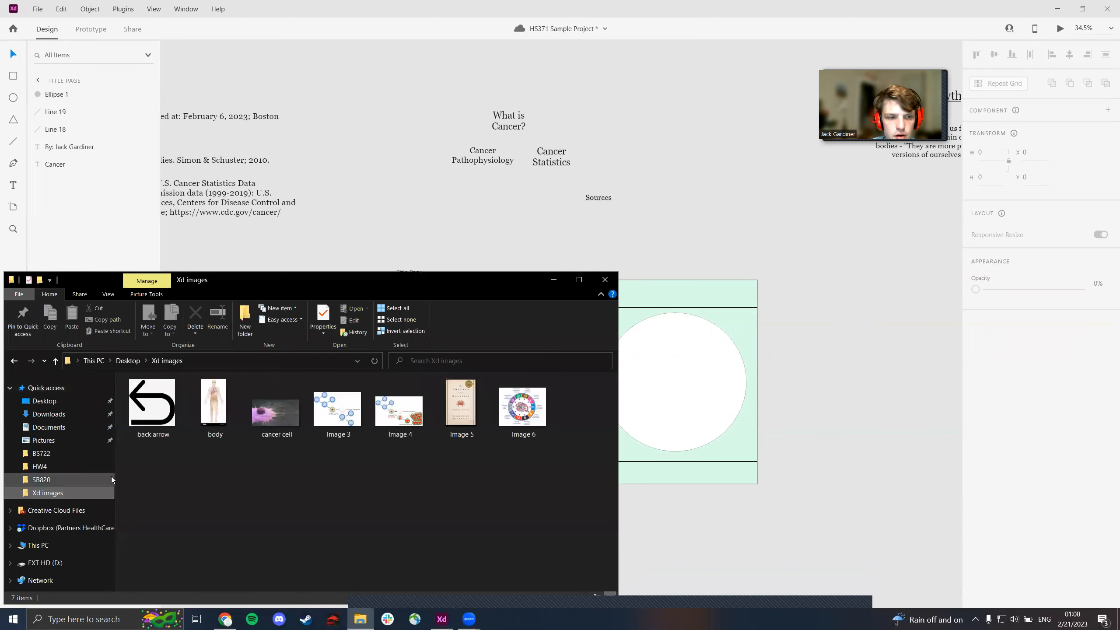
left_click_drag(277, 413, 695, 385)
left_click(605, 280)
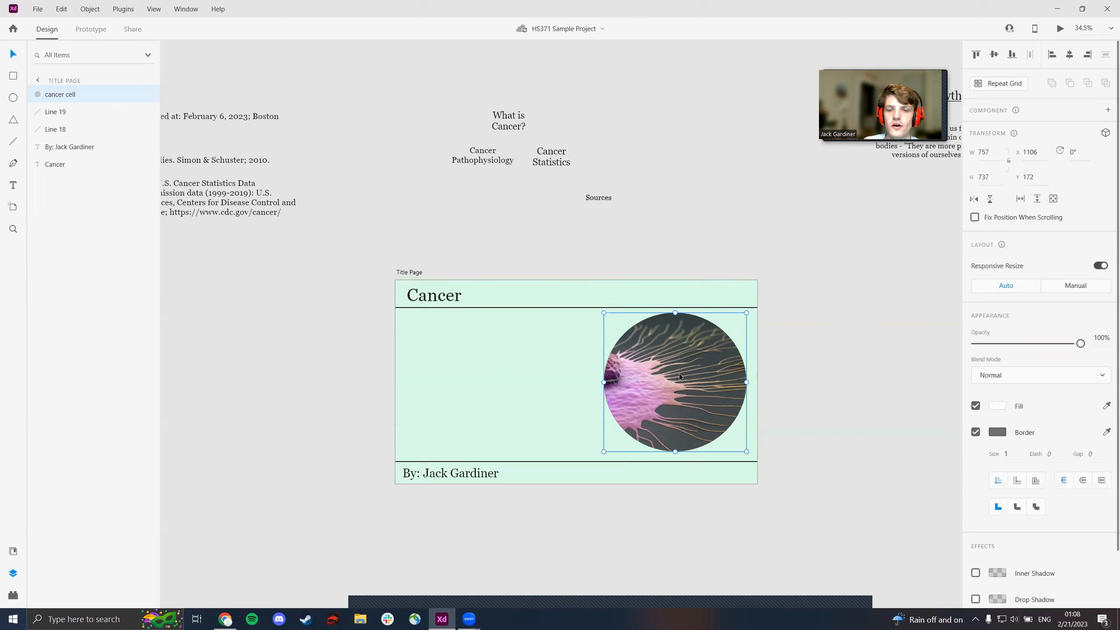
- Open the ellipse's image in Photoshop and crop it to the upper-left area around the purple cell body
right_click(680, 375)
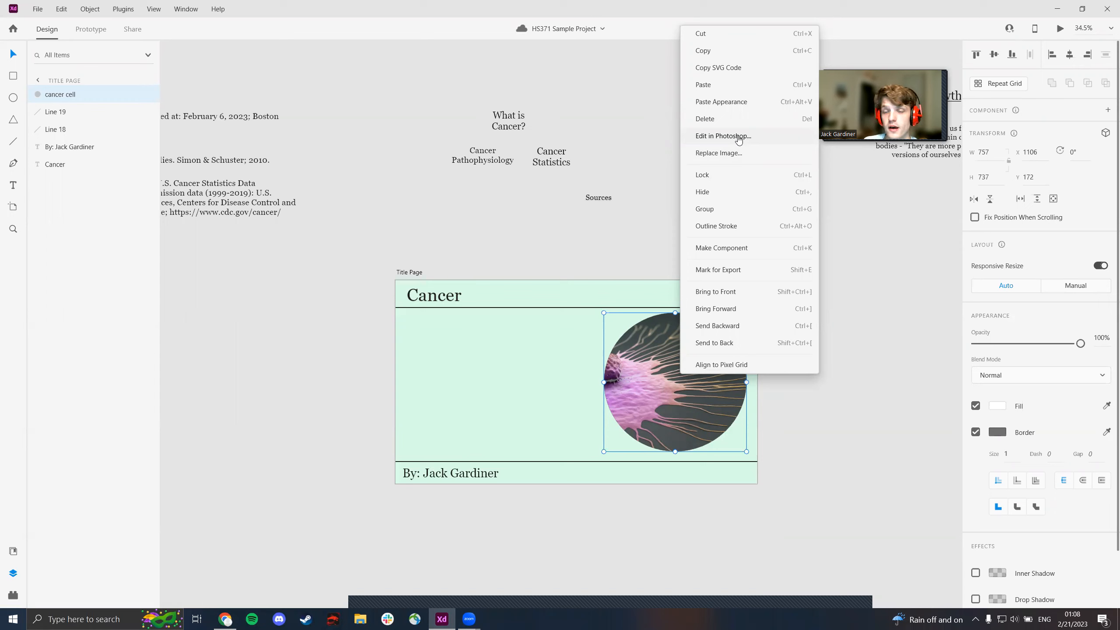
left_click(739, 138)
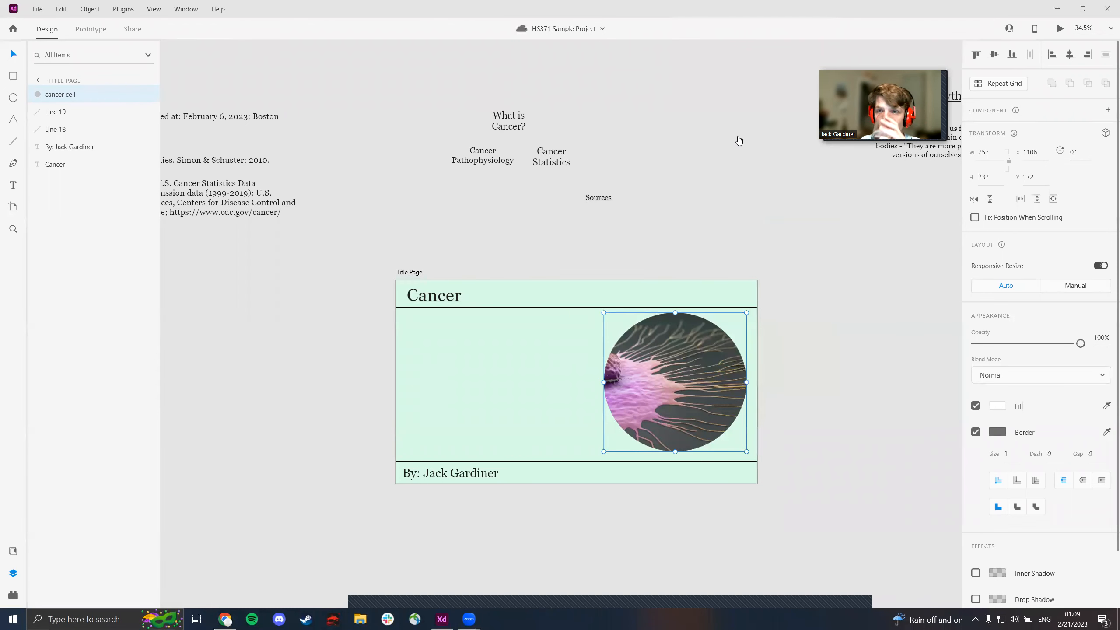
left_click(11, 84)
left_click_drag(859, 533, 687, 491)
- Save the cropped cancer cell image and close Photoshop to return to the XD project
left_click(23, 7)
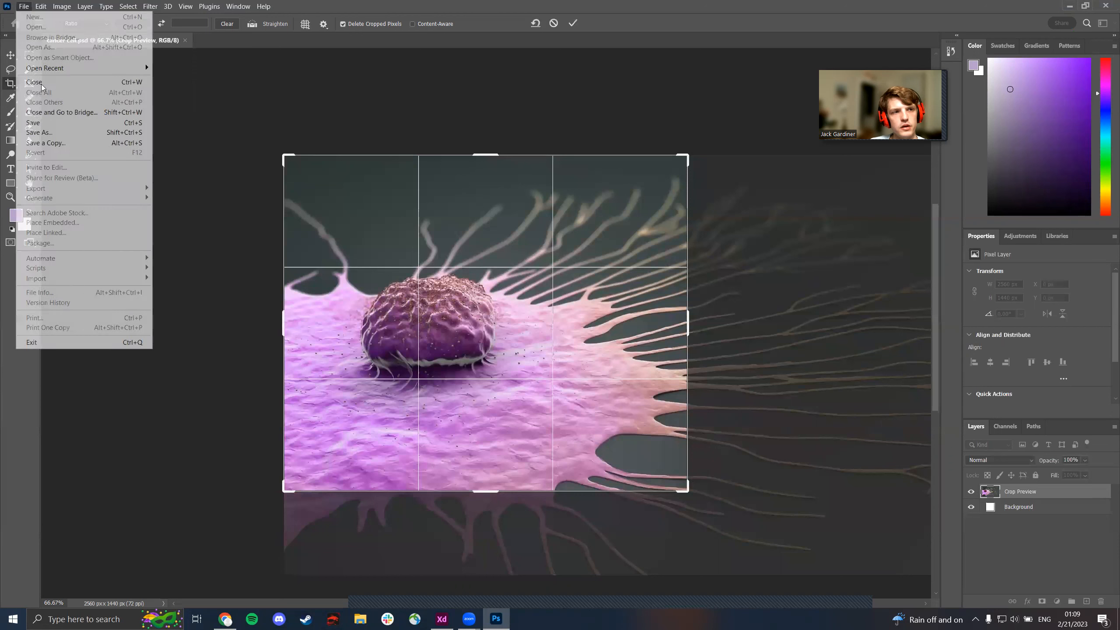
left_click(54, 127)
left_click(534, 233)
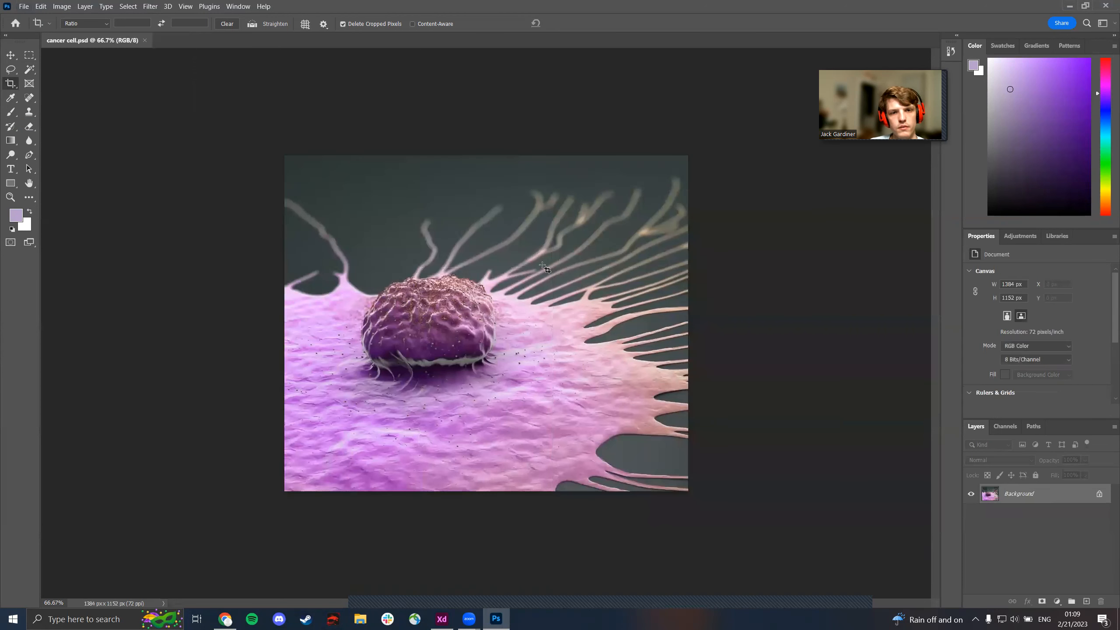
left_click(1106, 6)
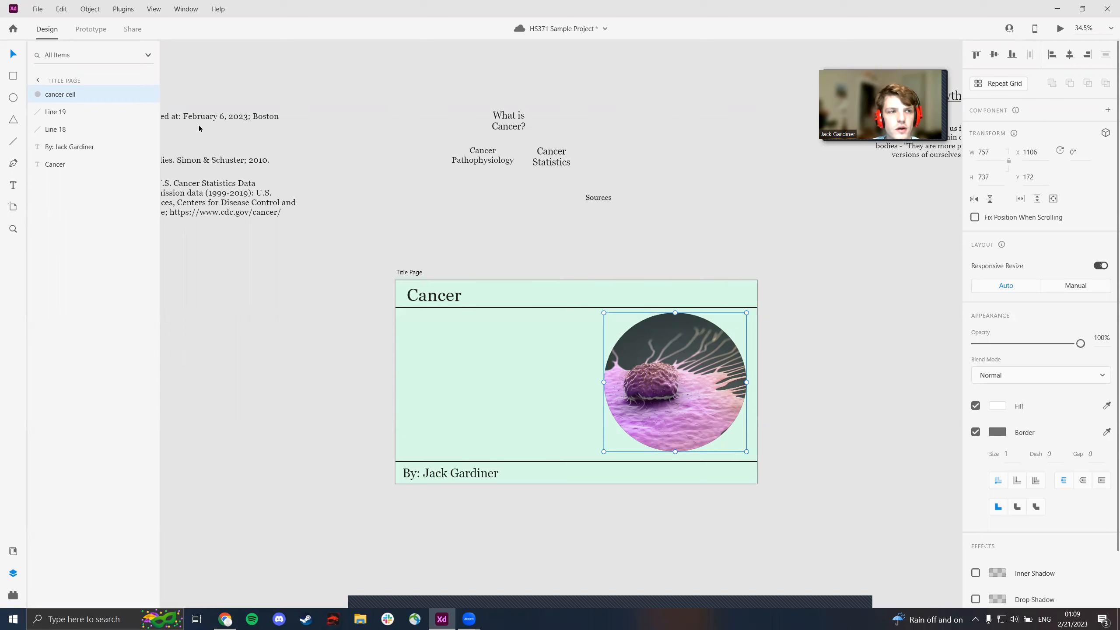
- Create a rectangle about 334 by 153 with corner radius 64 left of the image and place the "What is Cancer?" text on it
left_click(462, 395)
left_click(13, 76)
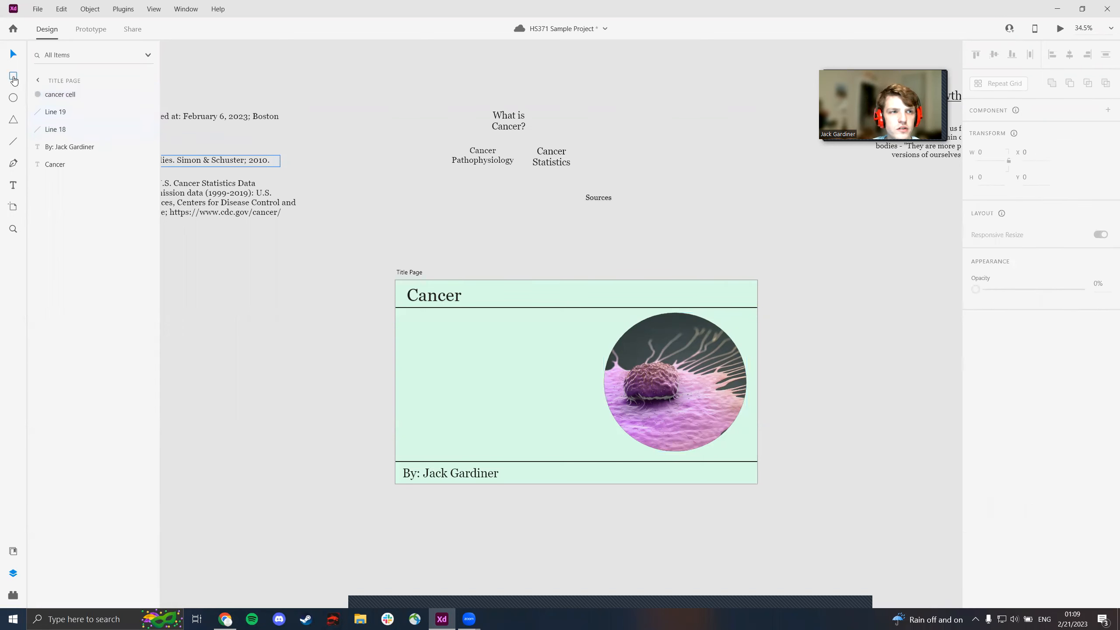
left_click_drag(419, 342, 481, 370)
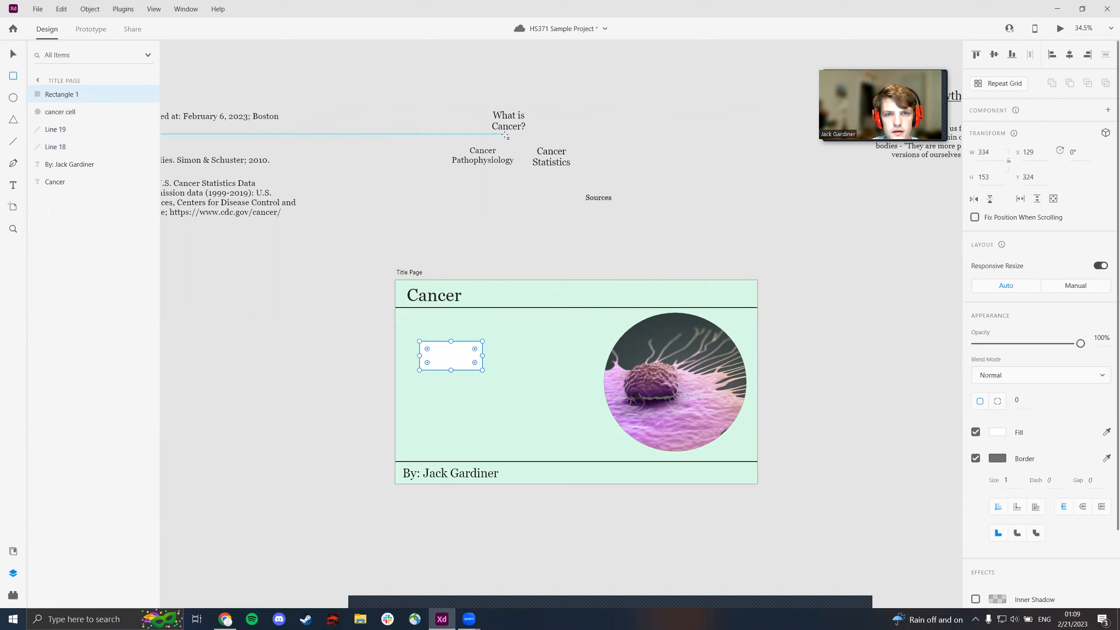
left_click_drag(472, 347, 468, 350)
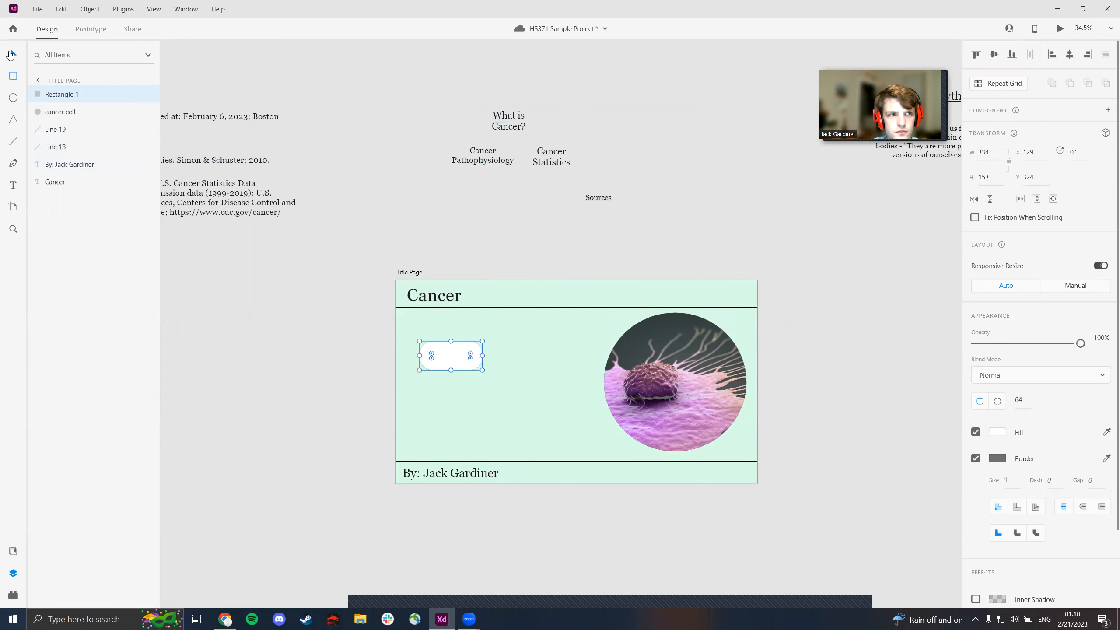
left_click_drag(462, 351, 503, 354)
left_click_drag(508, 127, 496, 363)
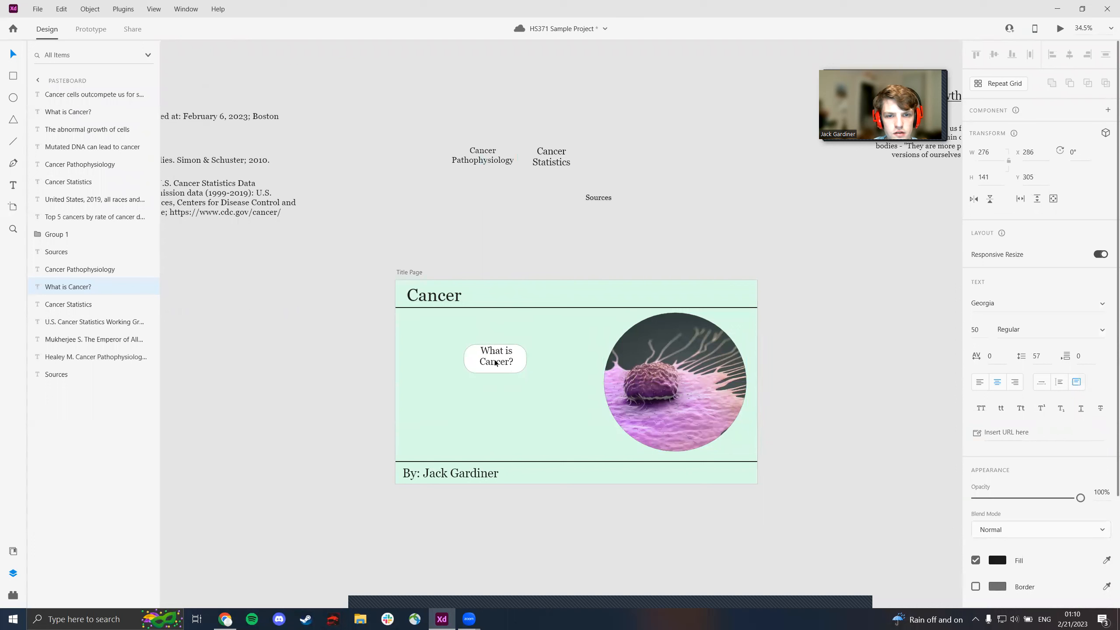
- Undo placing the "What is Cancer?" text and enlarge the rounded rectangle to about 355 by 164
key("ctrl+z")
left_click(515, 354)
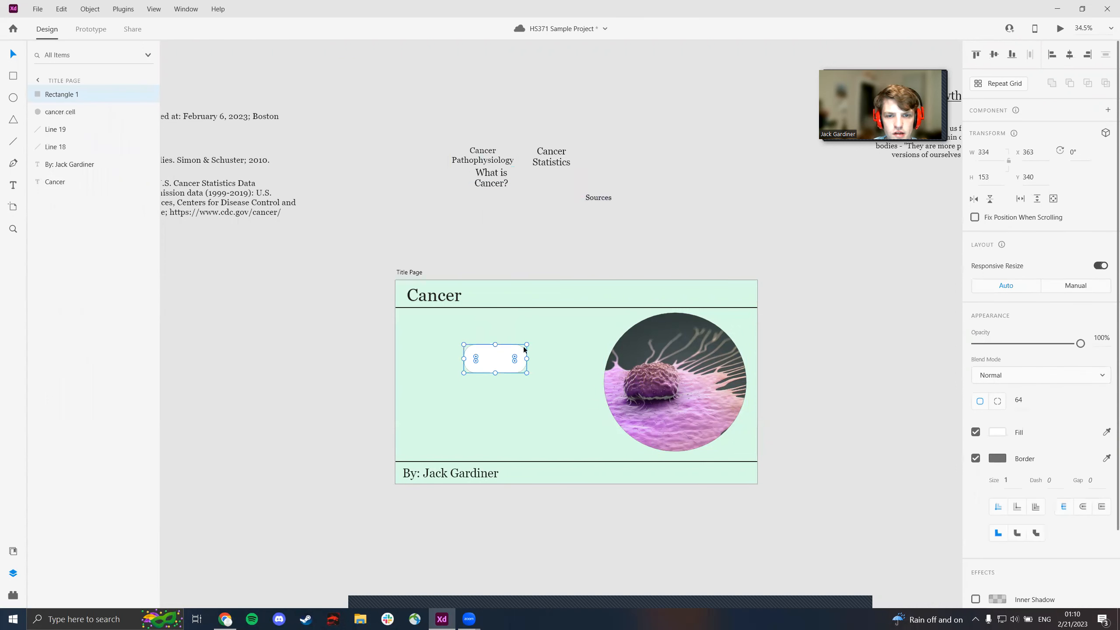
left_click_drag(526, 344, 530, 342)
- Duplicate the rounded rectangle twice and place the copies side by side in a row below the original
key("ctrl+d")
key("ctrl+d")
left_click_drag(507, 354, 552, 411)
left_click_drag(481, 371, 451, 411)
left_click(452, 330)
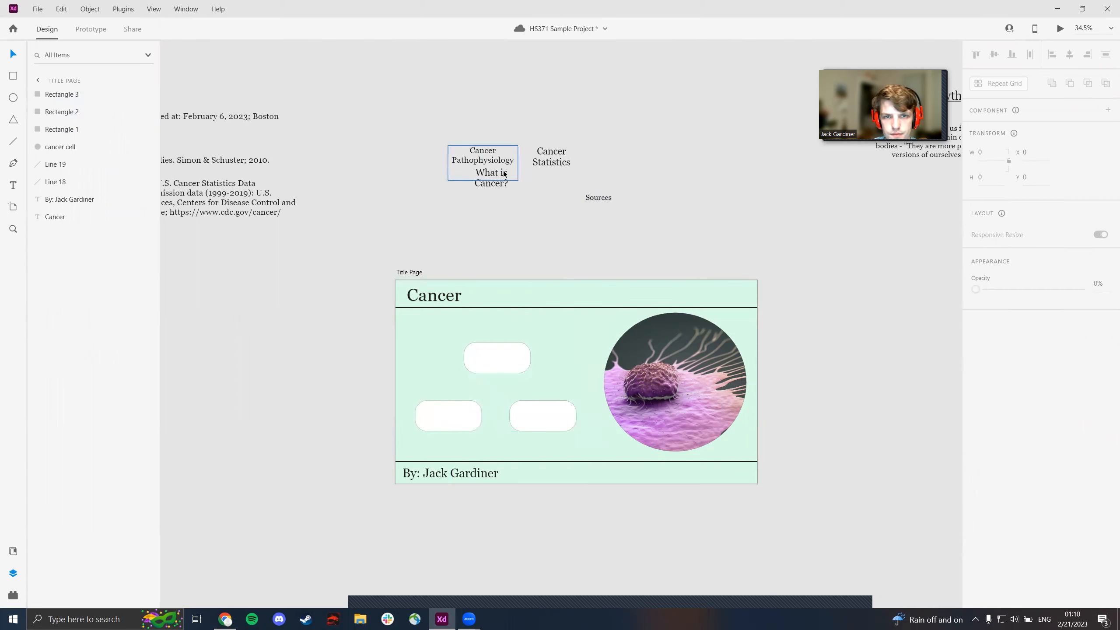
- Place "What is Cancer?" on the upper rectangle, "Cancer Pathophysiology" on the lower-left one and "Cancer Statistics" on the lower-right one
left_click_drag(504, 174, 510, 365)
left_click_drag(485, 157, 457, 419)
left_click_drag(552, 157, 545, 419)
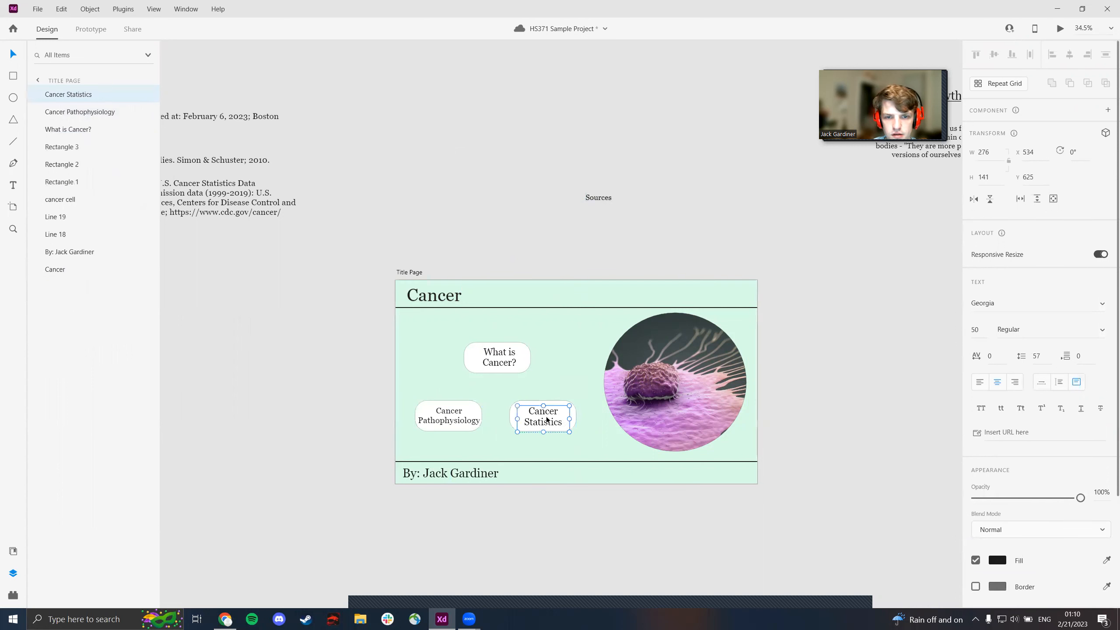
key("Escape")
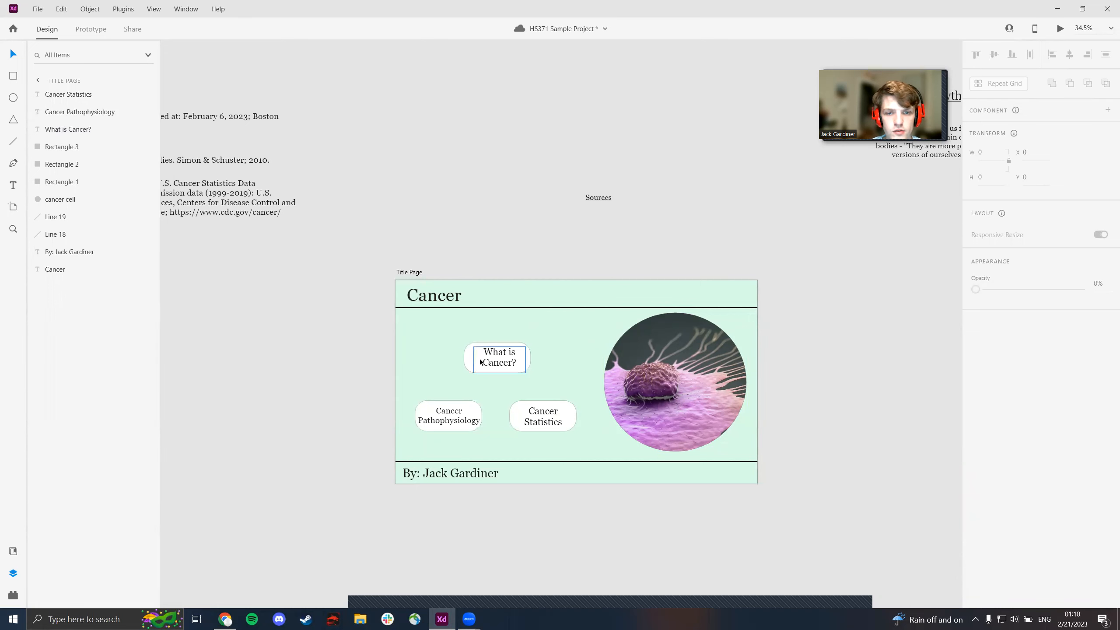
- Turn on the drop shadow for all three rounded button rectangles on the title page
scroll(475, 361, "up", 4)
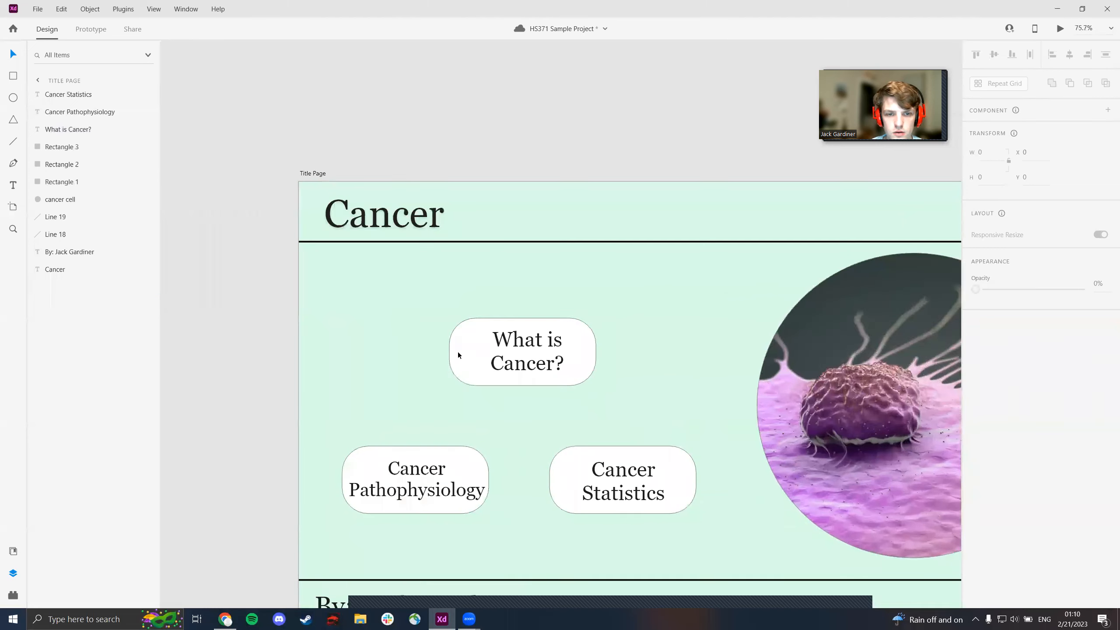
left_click(458, 353)
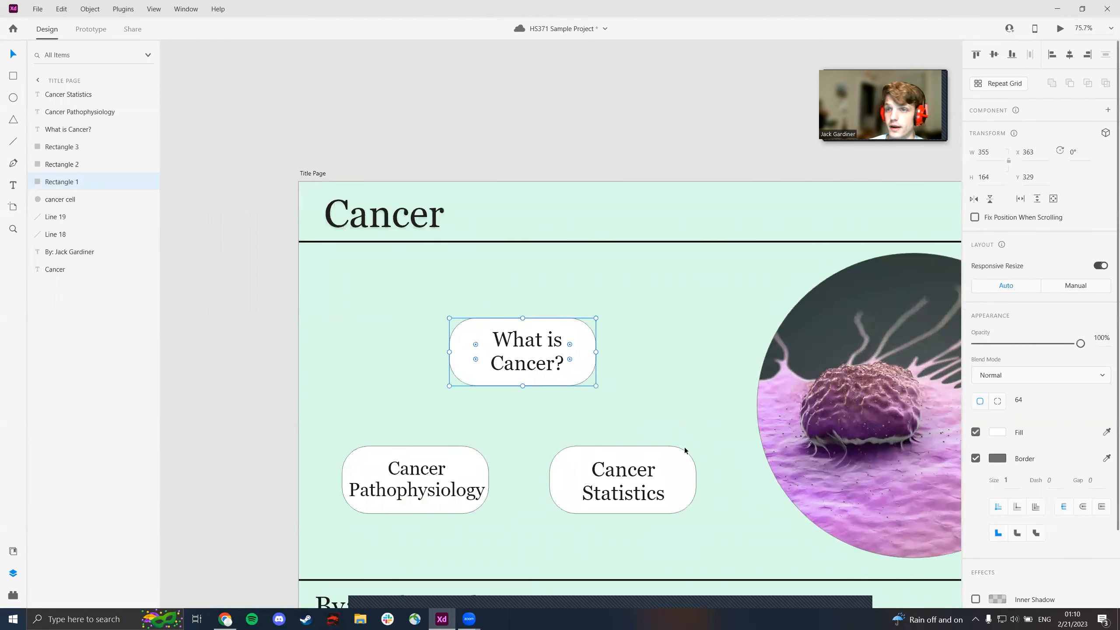
scroll(1009, 367, "down", 2)
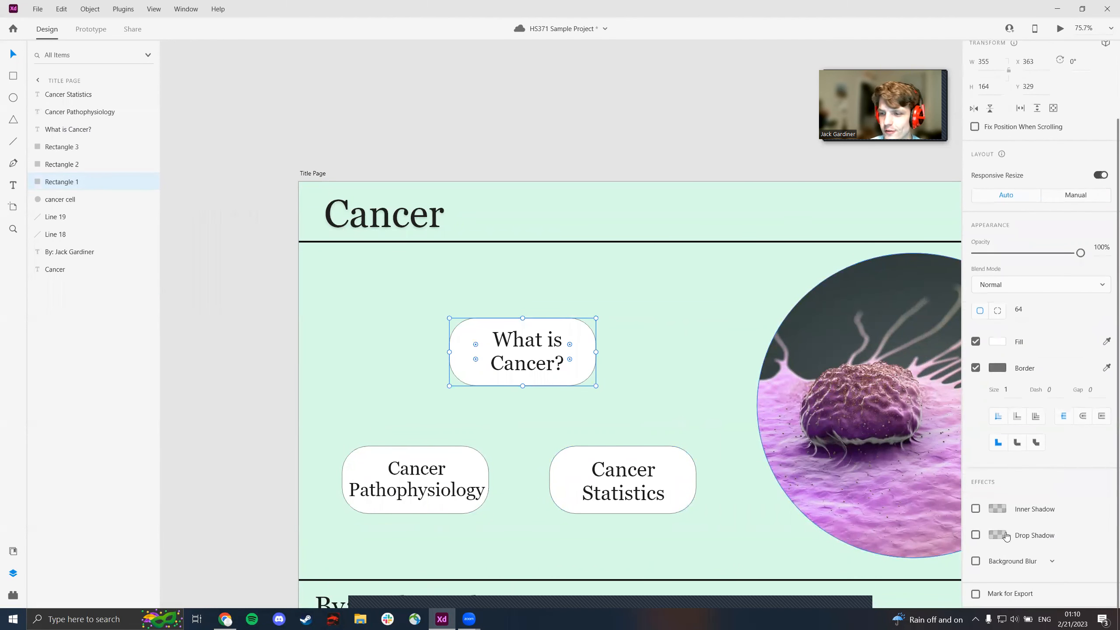
left_click(976, 536)
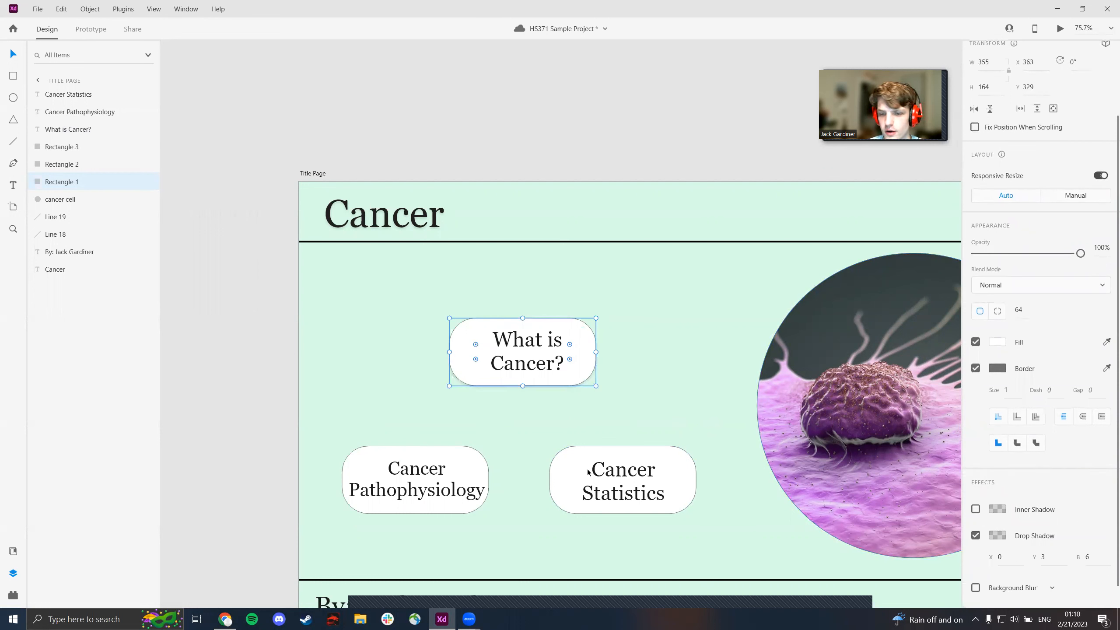
left_click(579, 483)
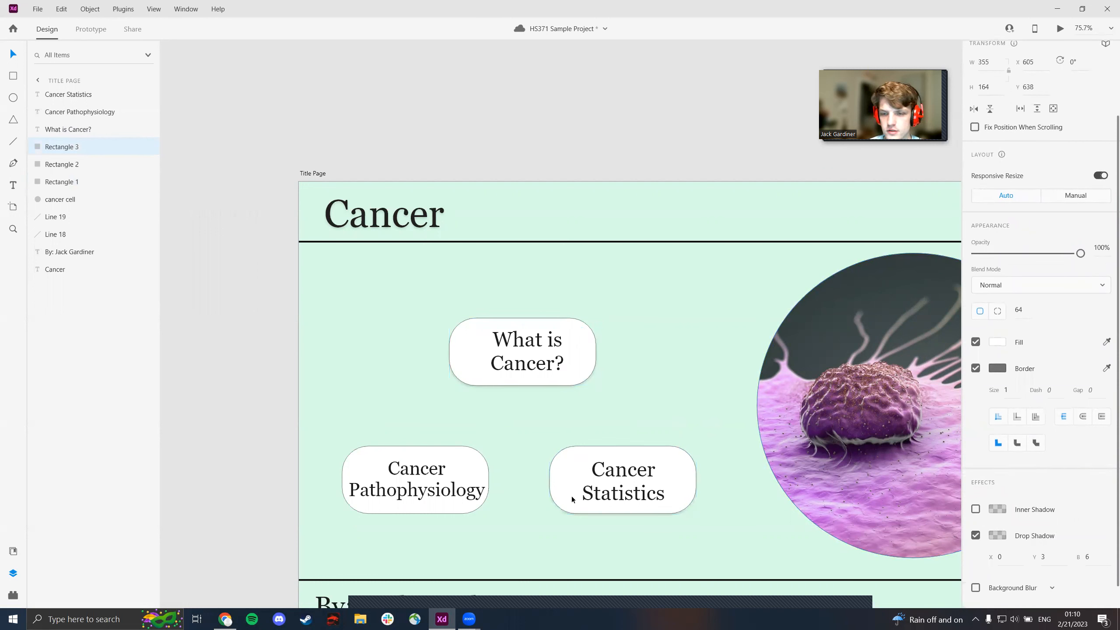
left_click(356, 460)
left_click(360, 457)
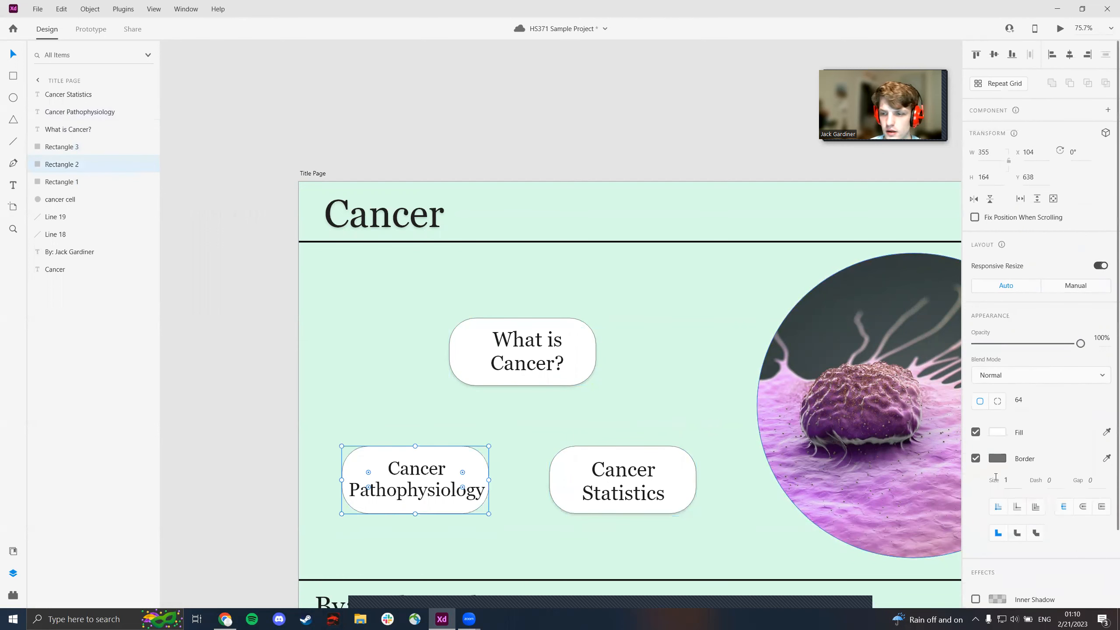
scroll(1008, 525, "down", 2)
left_click(975, 535)
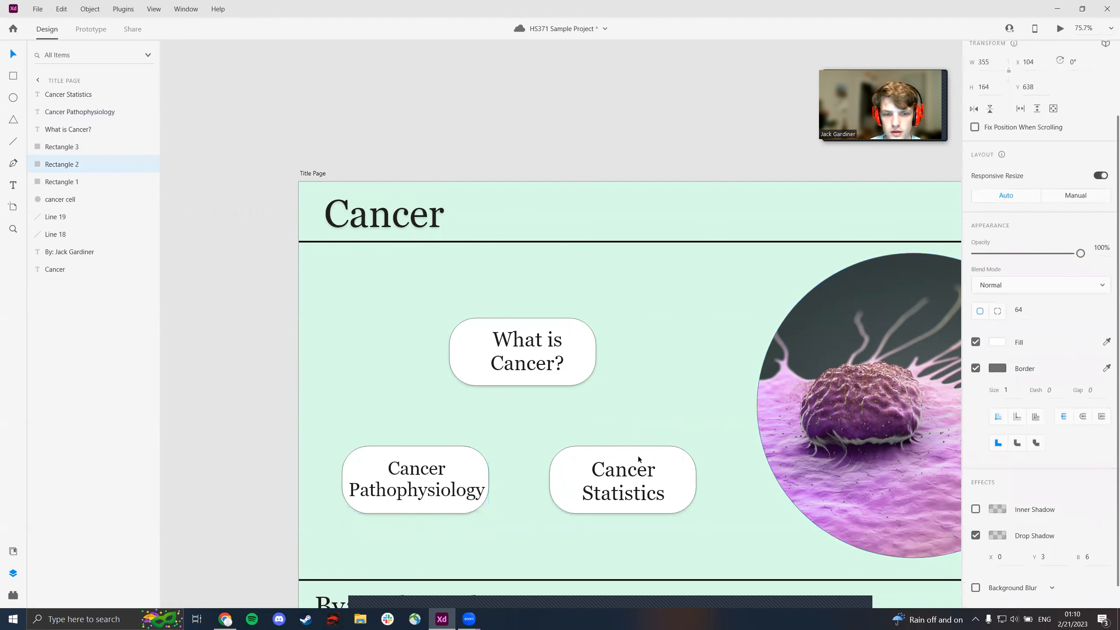
left_click(641, 354)
- Create a smaller copy of the "What is Cancer?" rectangle in the title page's lower-right corner and place the "Sources" text on it
scroll(617, 366, "down", 3)
scroll(620, 366, "up", 3)
scroll(600, 357, "down", 5)
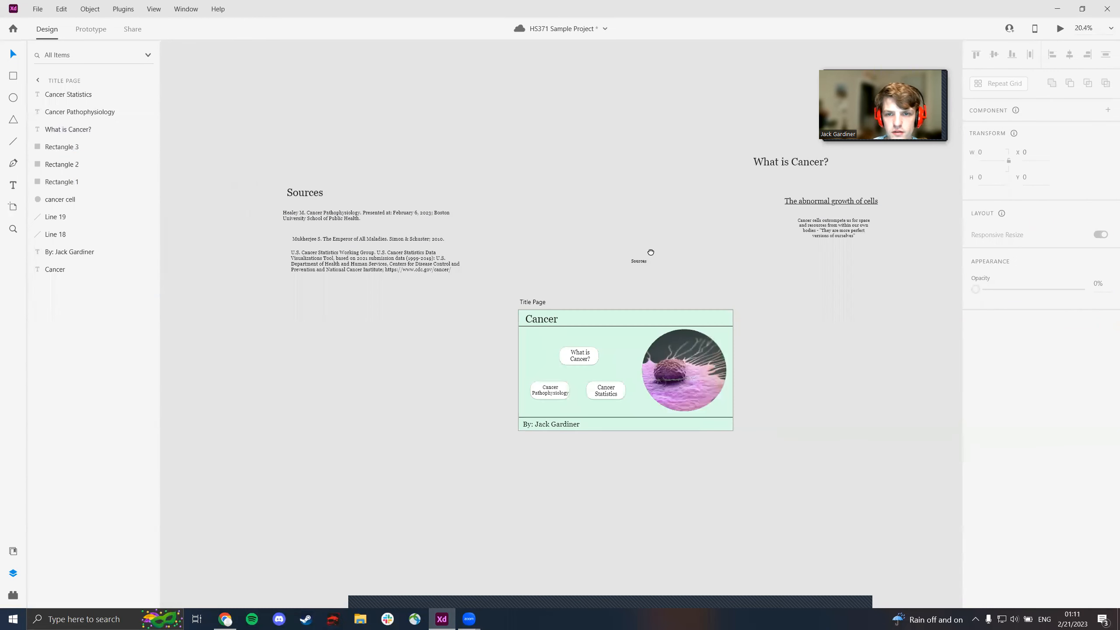
scroll(490, 306, "up", 2)
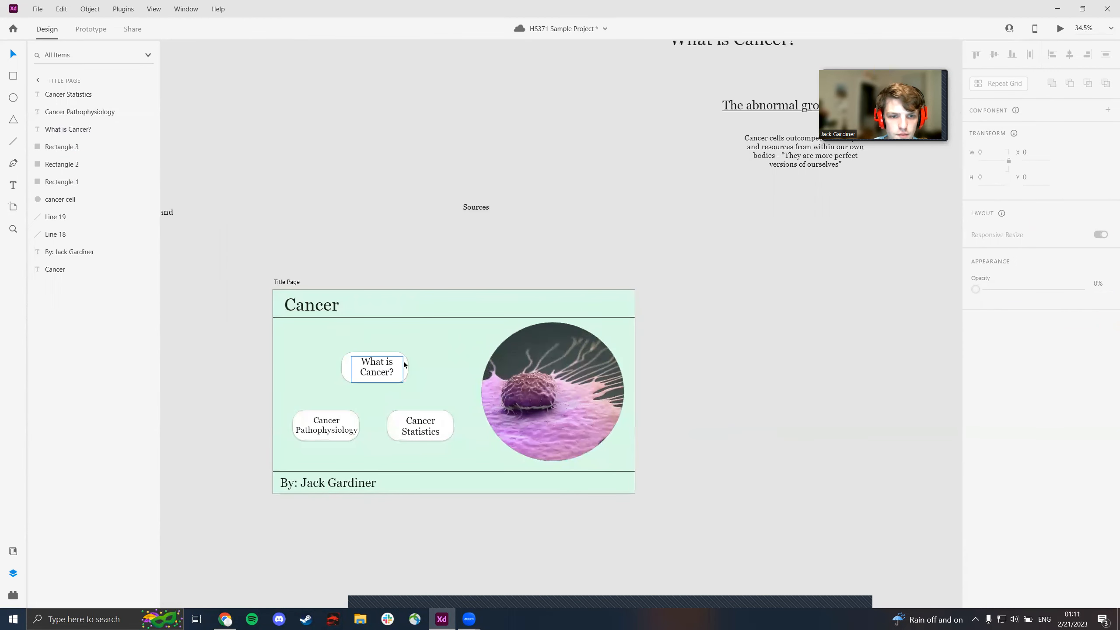
left_click(406, 366)
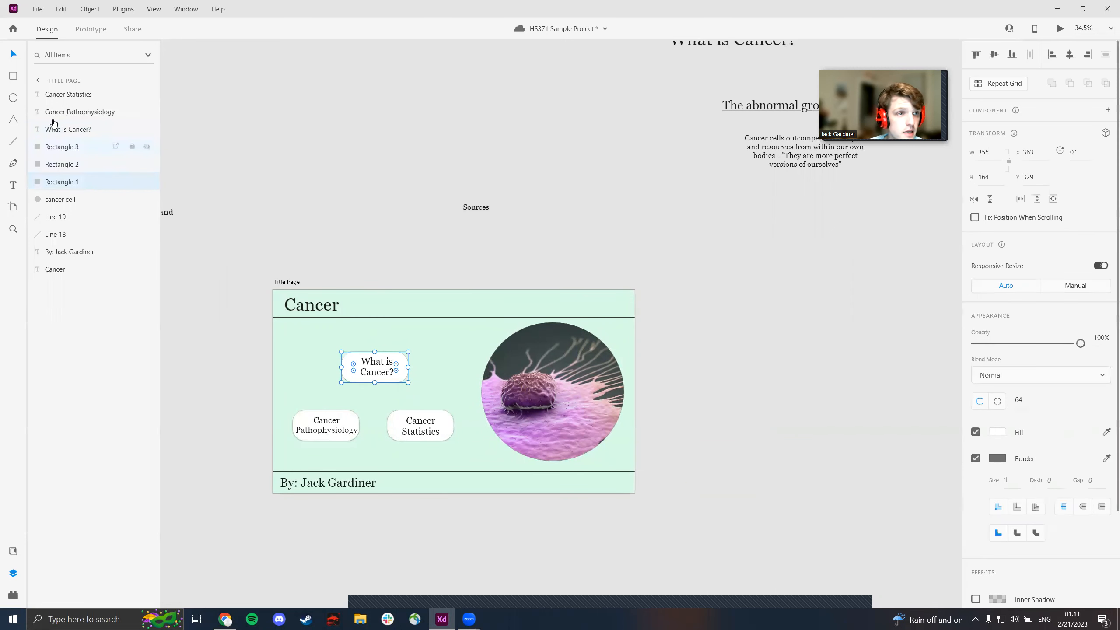
key("ctrl+d")
left_click_drag(389, 355, 586, 481)
left_click_drag(474, 208, 592, 484)
left_click(614, 203)
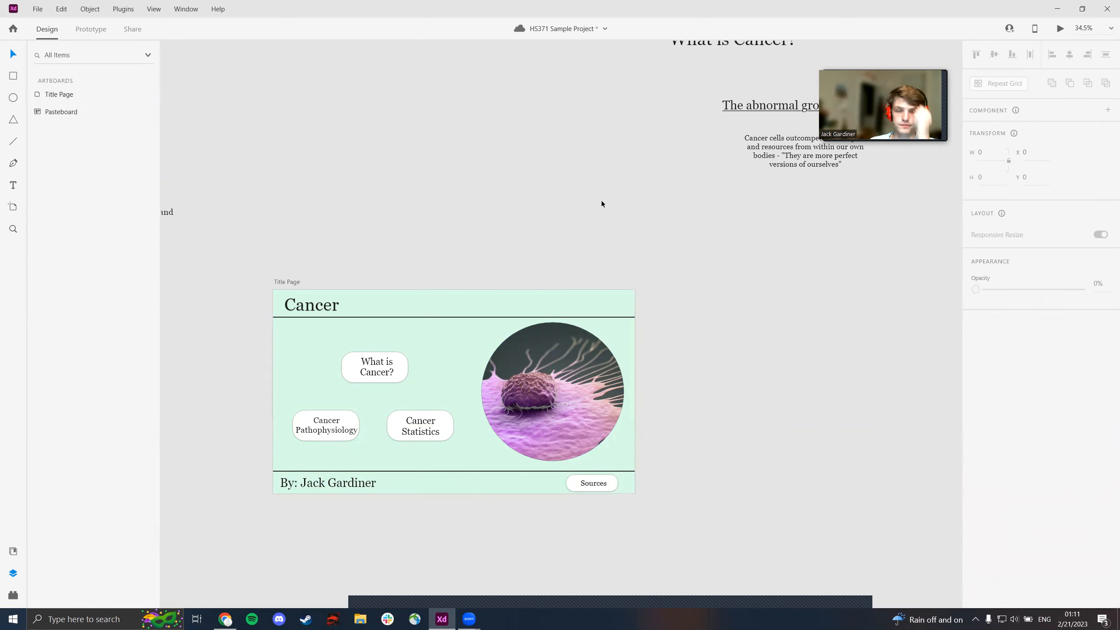
- Add three Web 1920 artboards in a row to the right of the title page
scroll(602, 201, "down", 4)
left_click_drag(615, 212, 525, 216)
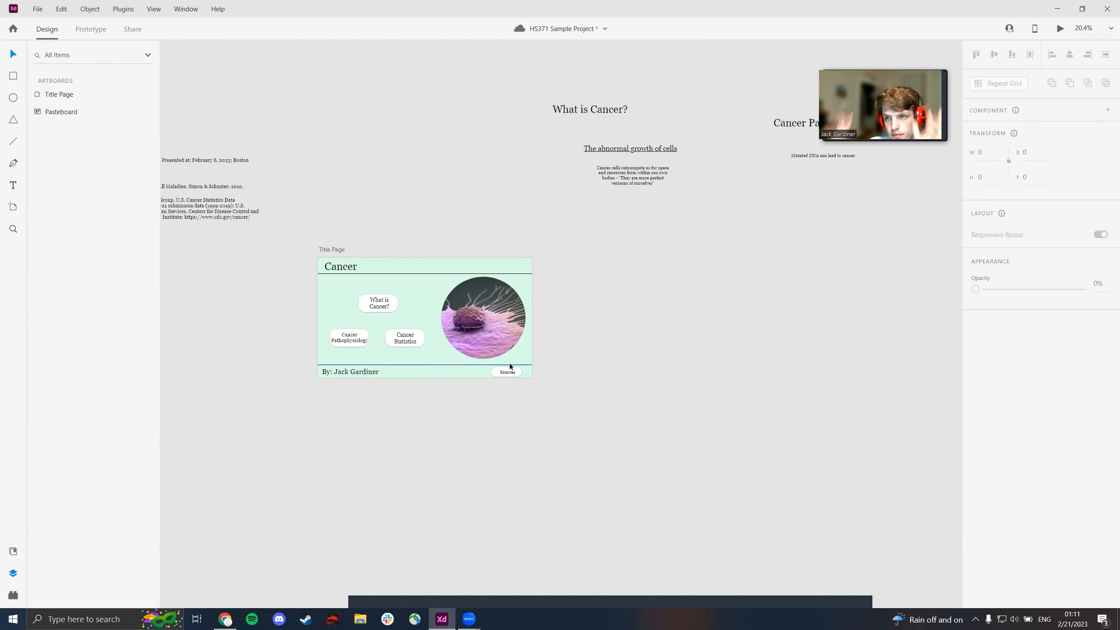
left_click_drag(438, 158, 473, 182)
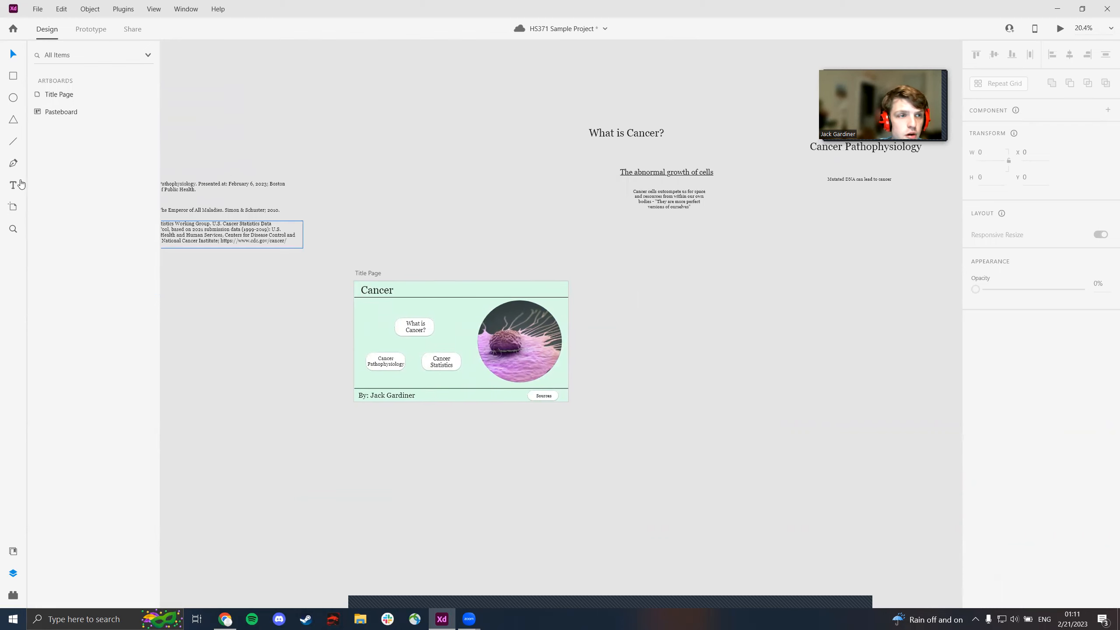
left_click(14, 208)
scroll(995, 477, "down", 10)
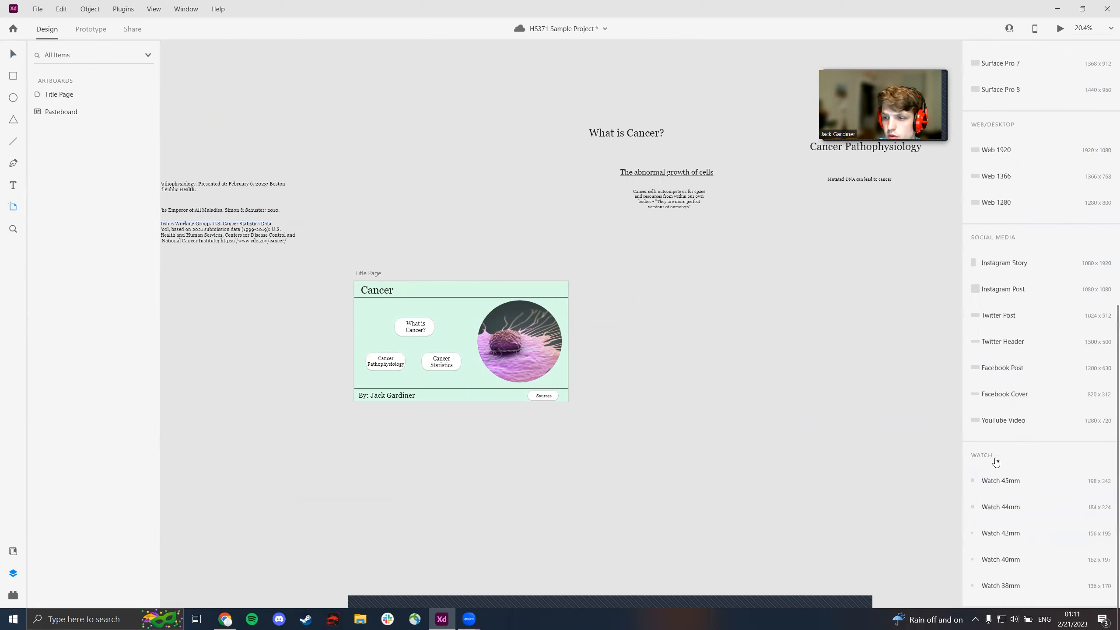
left_click(998, 151)
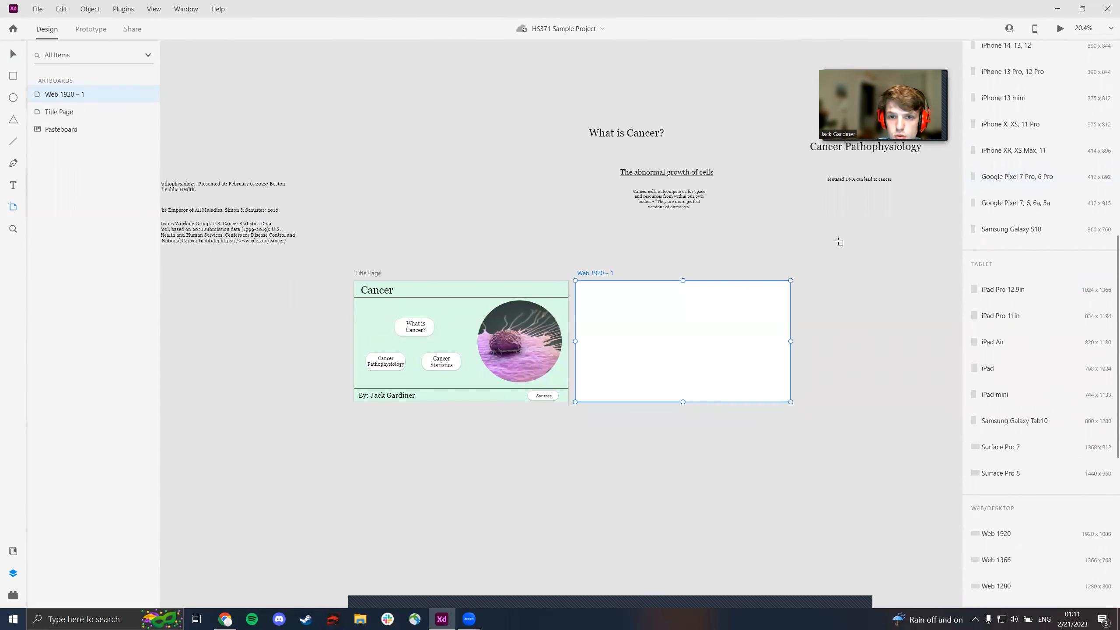
left_click(882, 335)
left_click_drag(881, 335, 538, 319)
left_click(789, 315)
- Add a fourth Web 1920 artboard to the left of the title page
left_click_drag(366, 197, 957, 171)
left_click(433, 291)
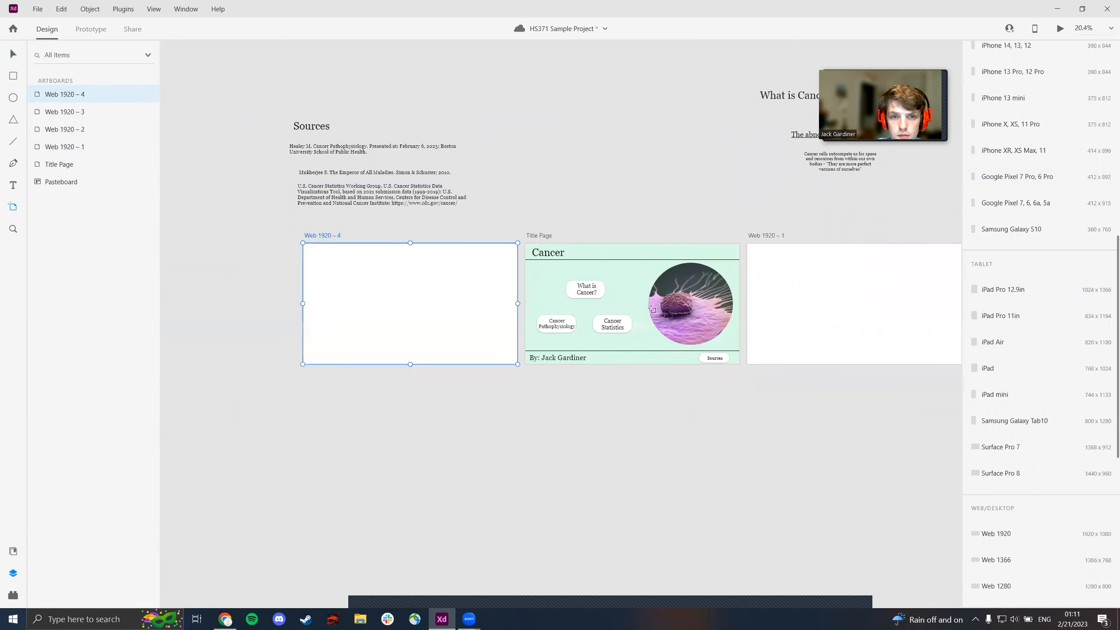
left_click_drag(630, 167, 639, 192)
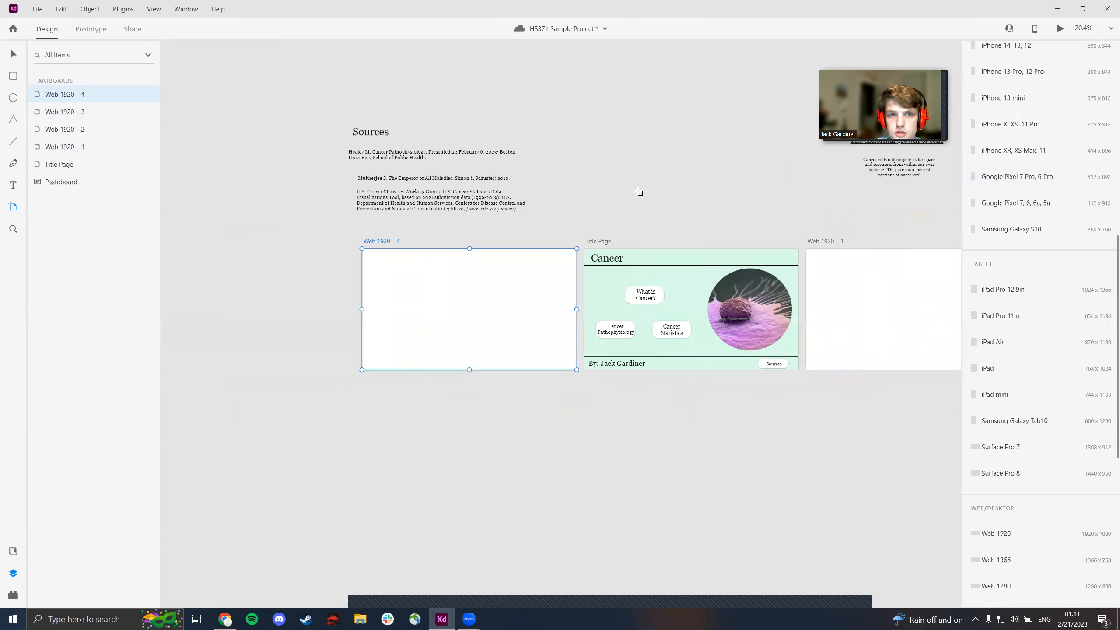
left_click(14, 55)
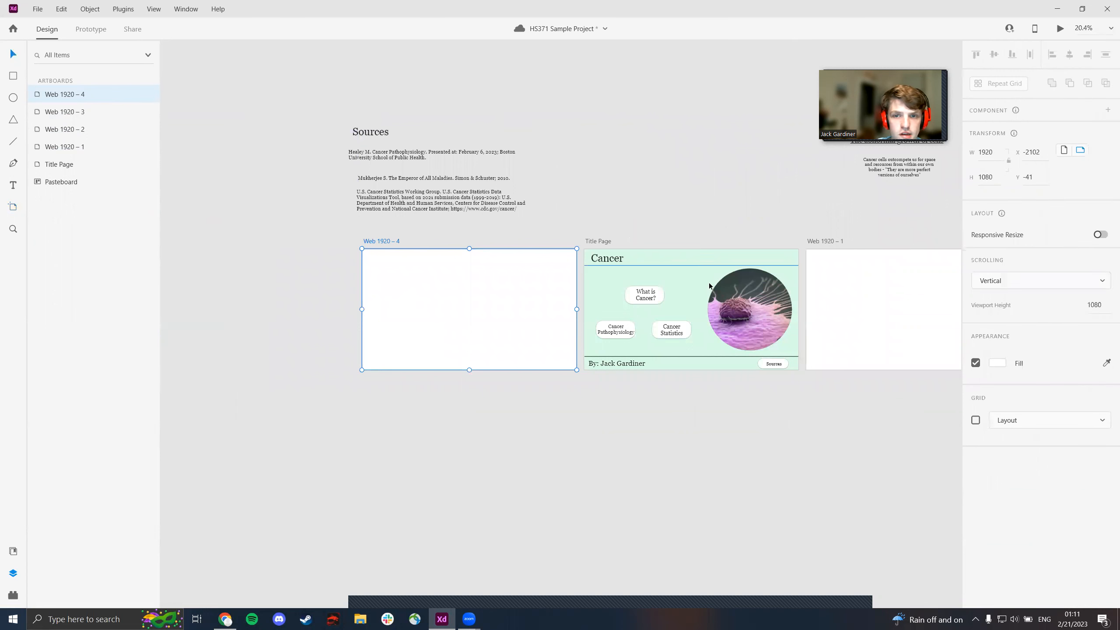
- Delete the last saved color from the document assets and add the title page's background color #D9FDE8
left_click_drag(611, 188, 539, 182)
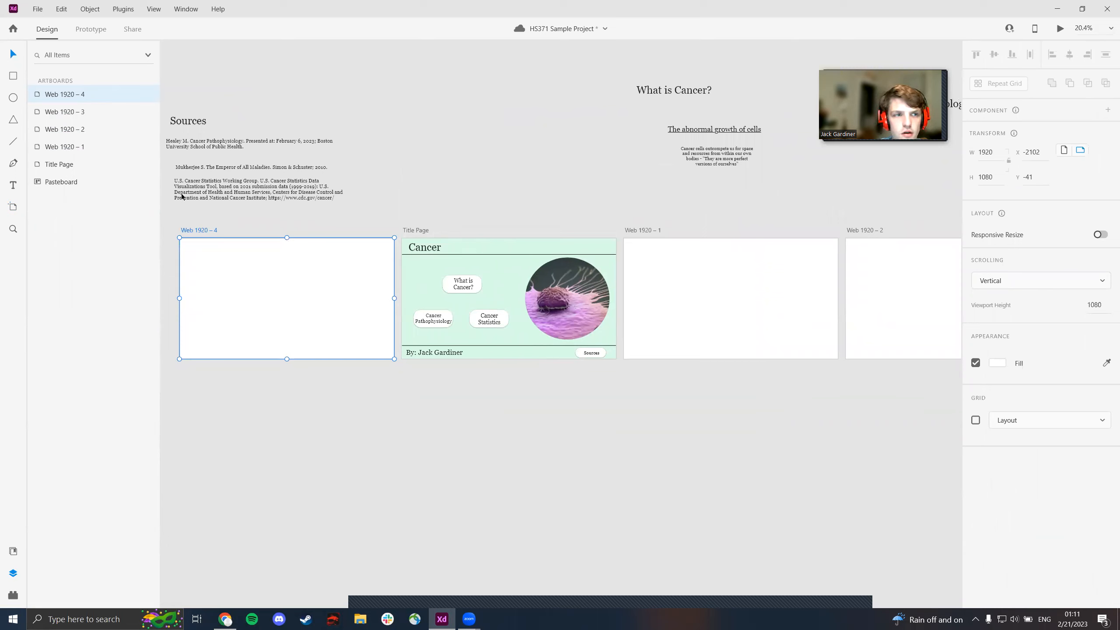
left_click(13, 551)
right_click(63, 210)
left_click(103, 350)
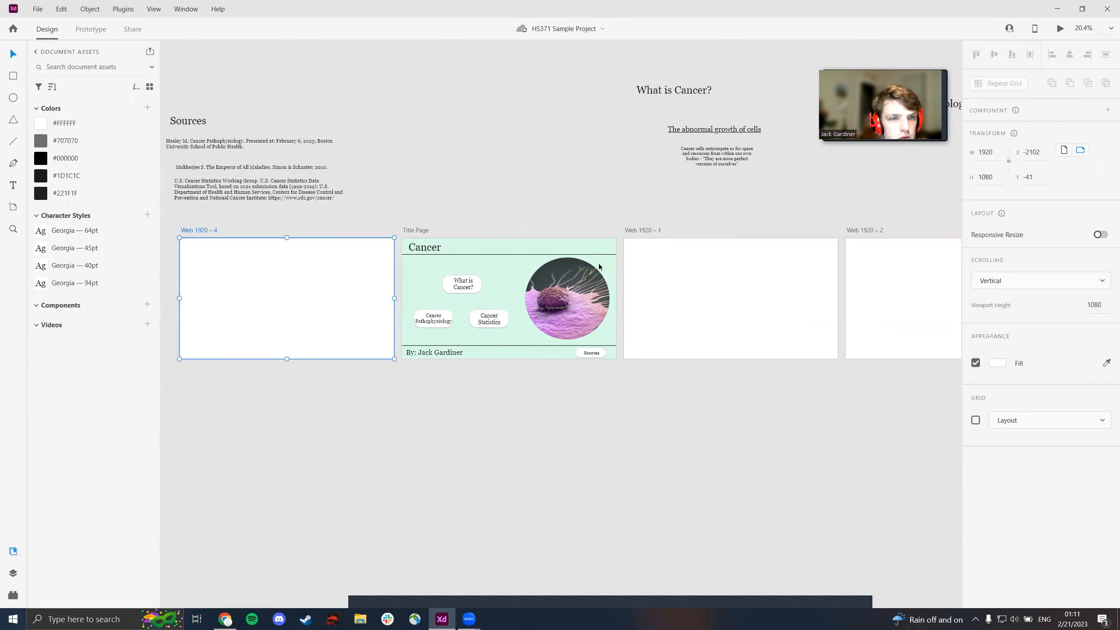
left_click(589, 244)
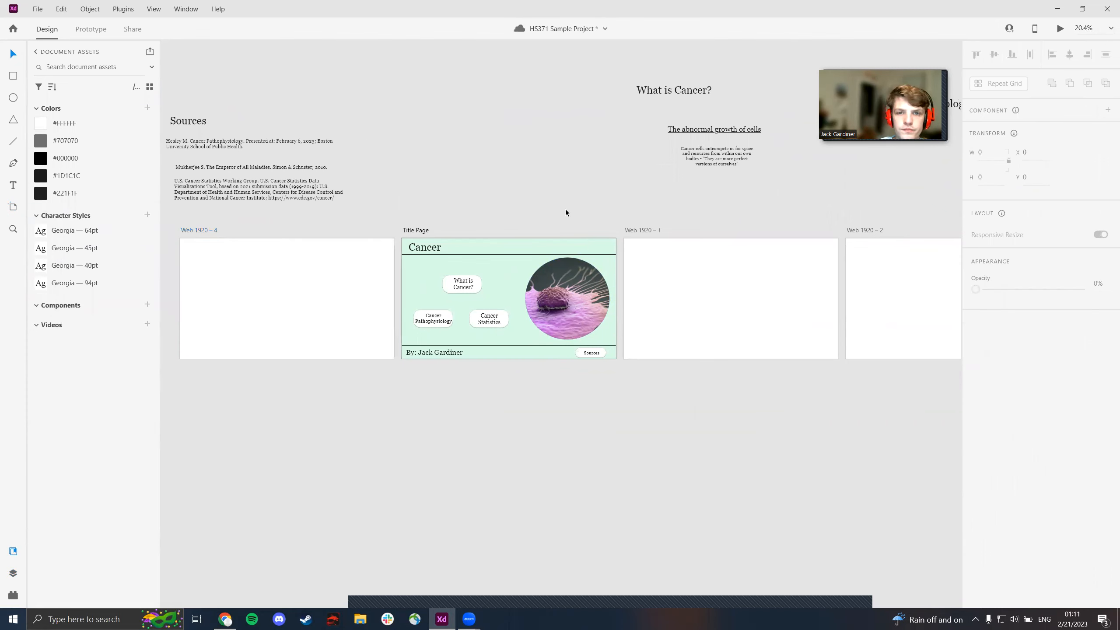
left_click(544, 244)
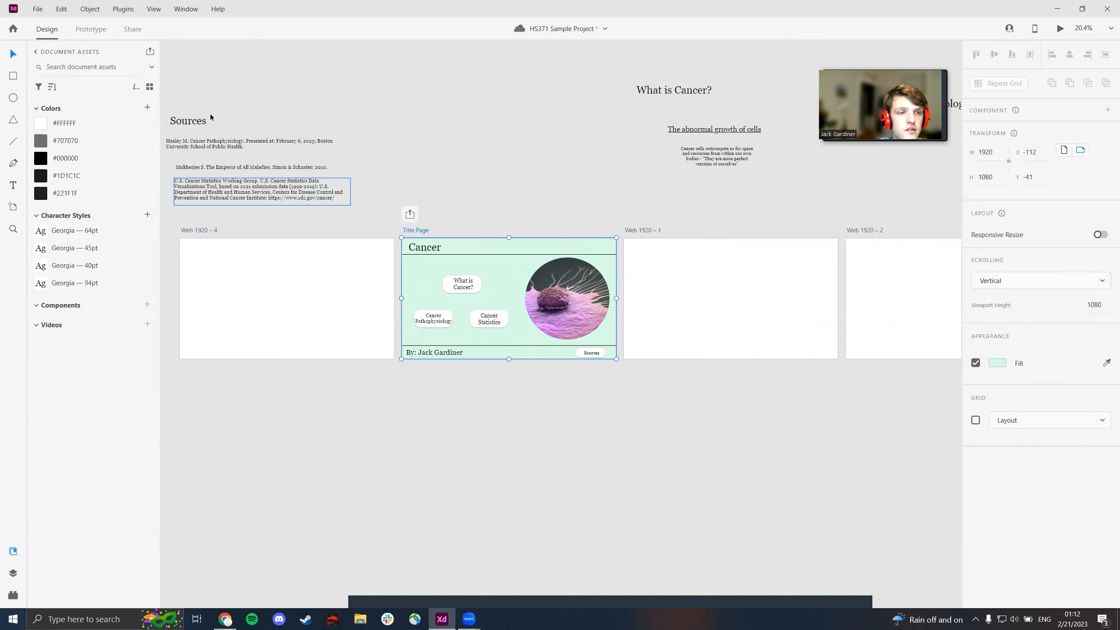
left_click(148, 106)
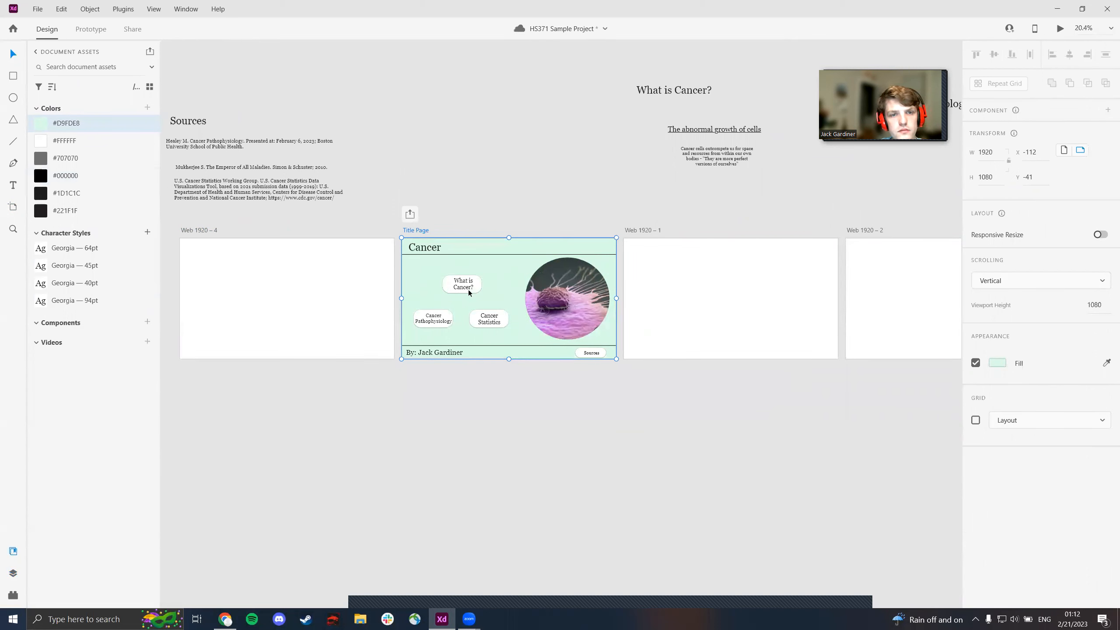
- Fill the four blank Web 1920 artboards with the saved color #D9FDE8
left_click(339, 265)
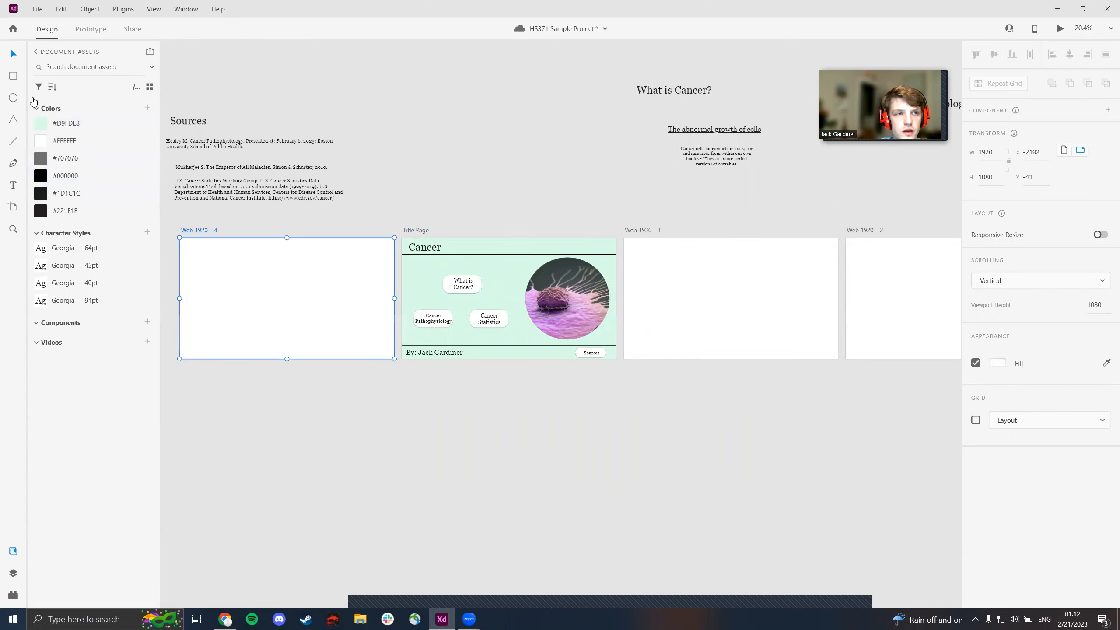
left_click(66, 122)
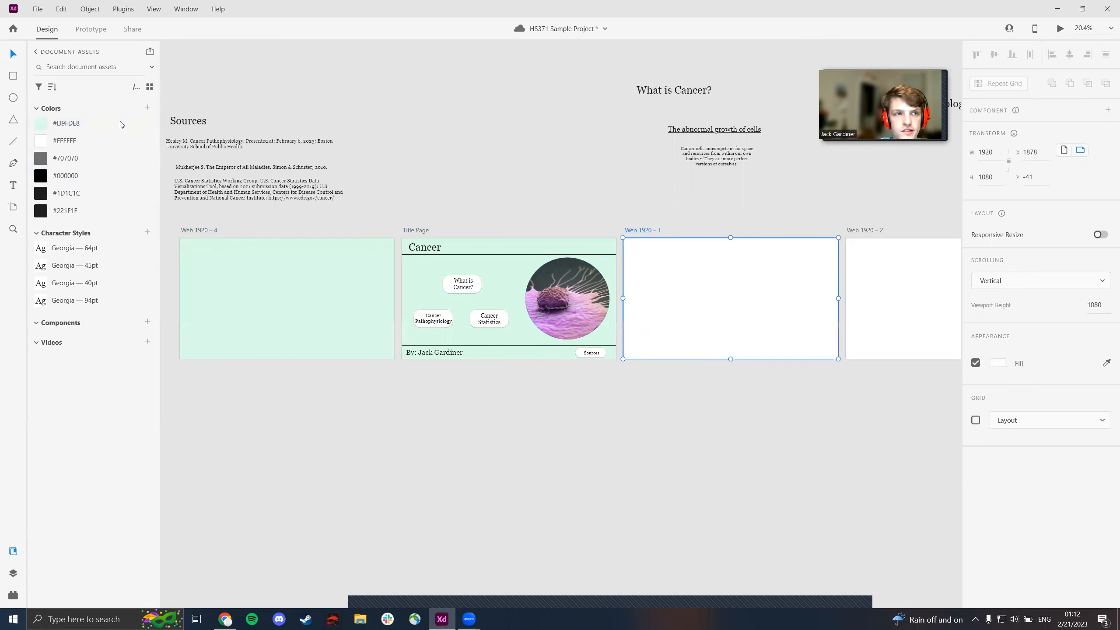
left_click_drag(121, 124, 682, 246)
left_click(888, 285)
left_click(72, 115)
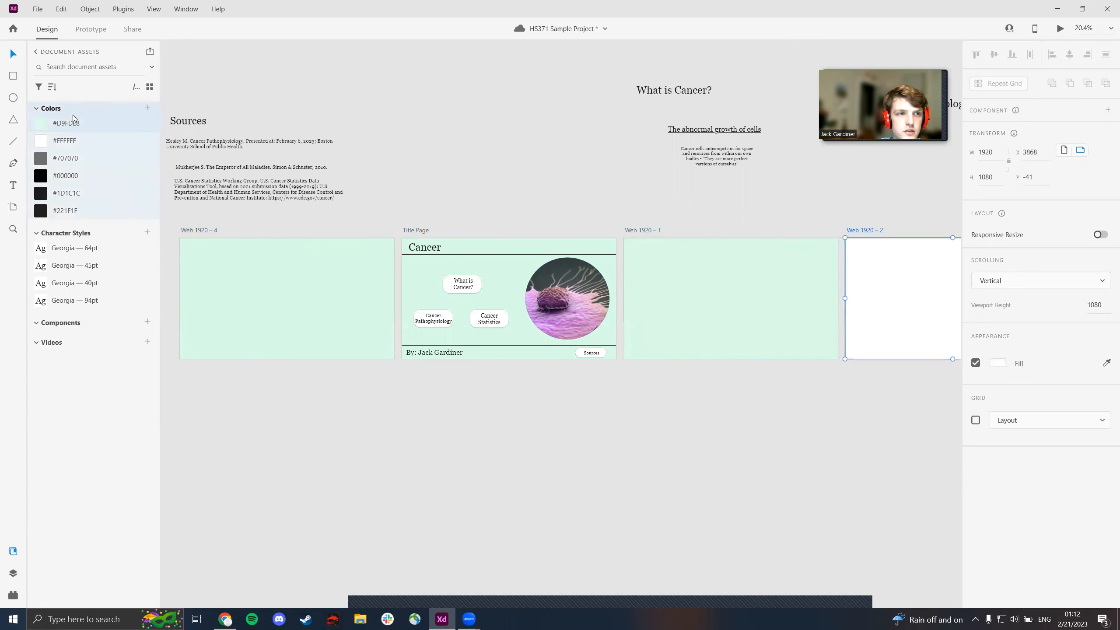
scroll(611, 210, "right", 9)
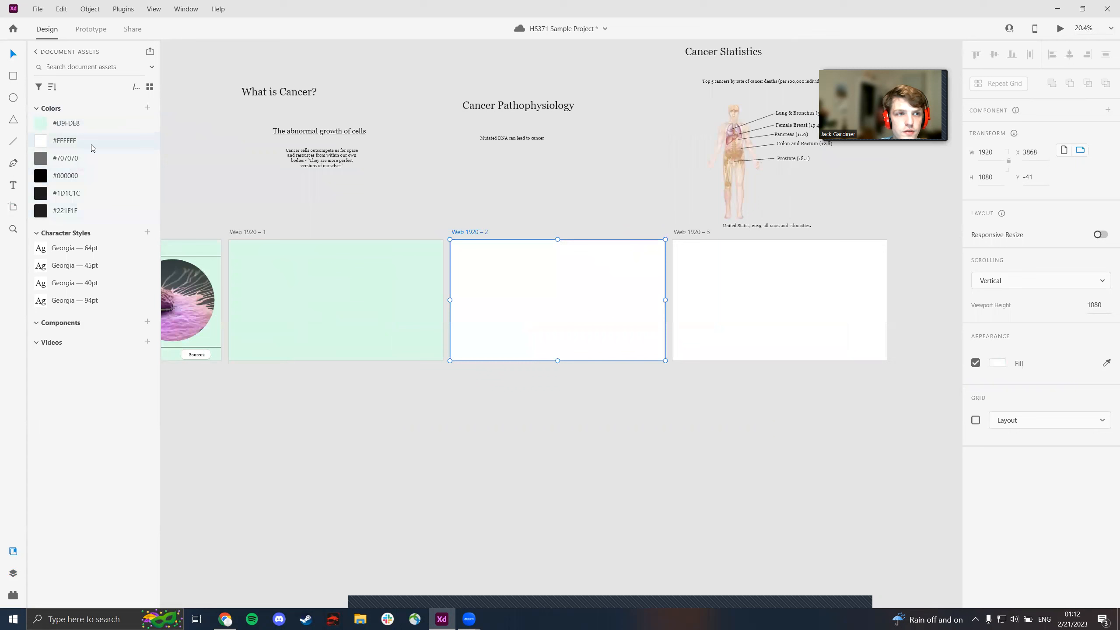
left_click(91, 126)
left_click(706, 266)
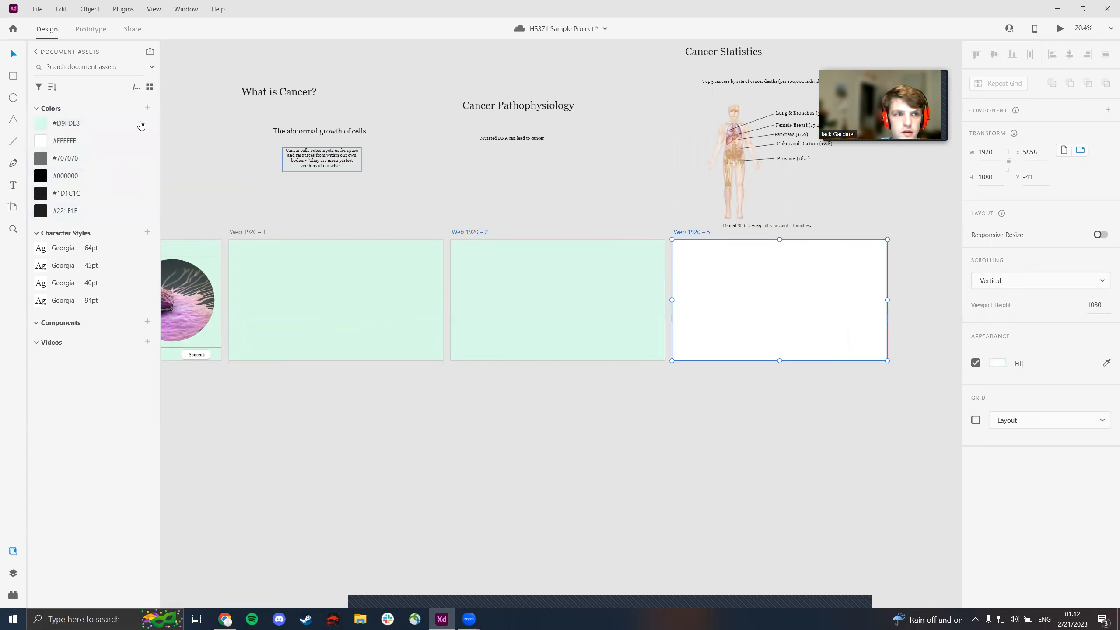
left_click(92, 124)
- Move the large "Sources" heading and the three citation texts from the pasteboard onto the artboard left of the title page
left_click_drag(325, 212, 780, 203)
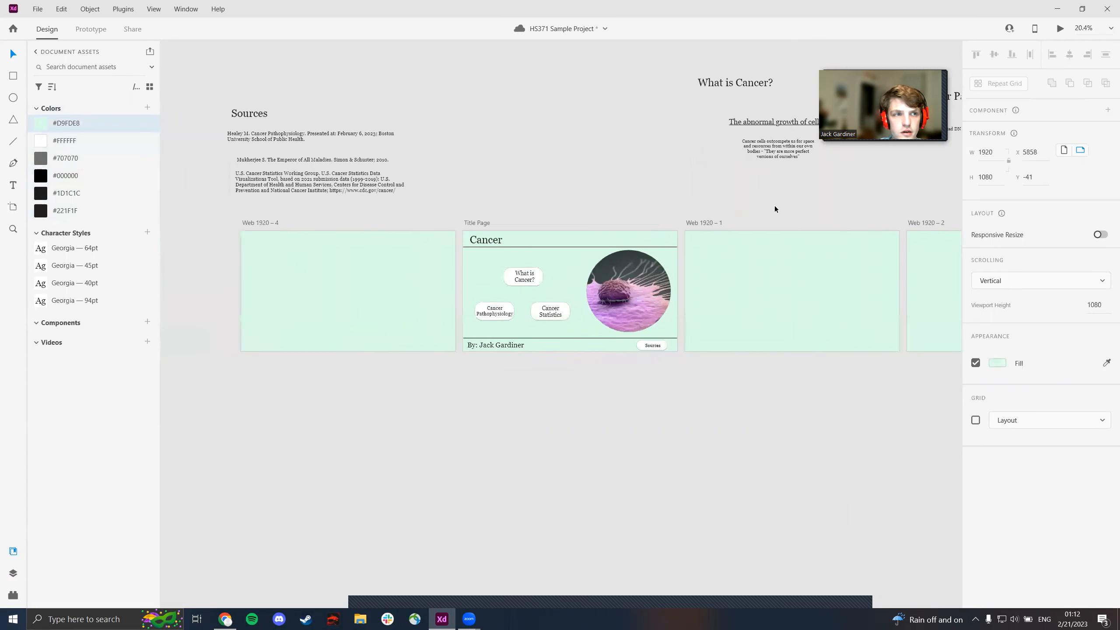
left_click_drag(649, 186, 725, 176)
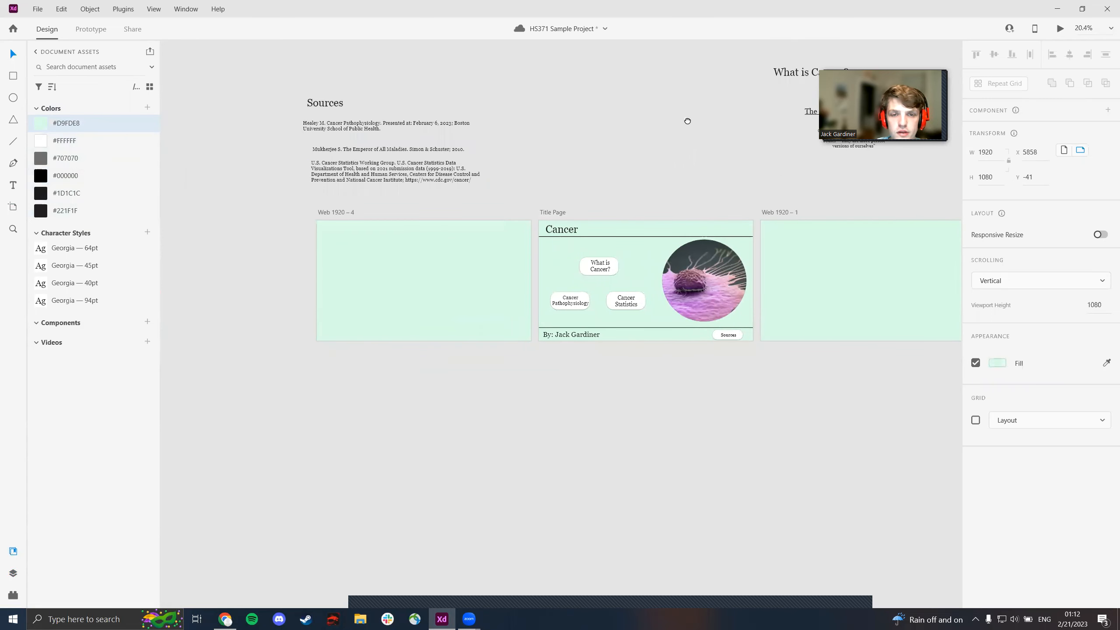
left_click_drag(687, 121, 726, 106)
mouse_move(363, 91)
left_mouse_down()
mouse_move(386, 217)
mouse_move(377, 220)
left_mouse_up()
left_click_drag(391, 117, 409, 244)
left_click_drag(408, 136, 417, 273)
mouse_move(413, 156)
left_mouse_down()
mouse_move(424, 298)
mouse_move(396, 241)
mouse_move(399, 254)
left_mouse_up()
scroll(514, 206, "right", 3)
left_click(428, 179)
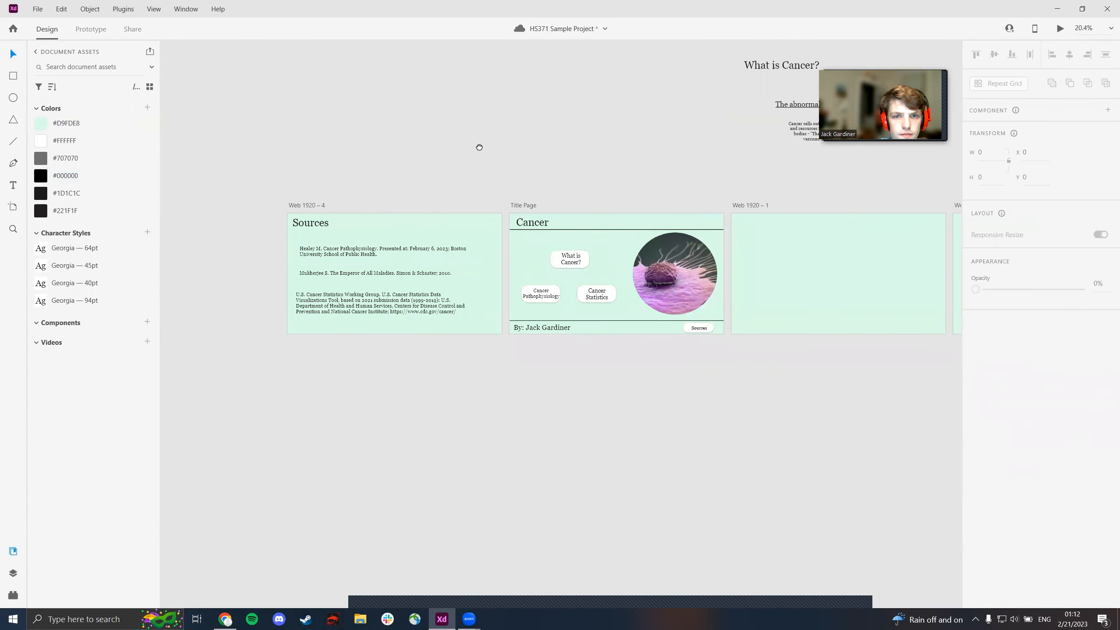
- Move the "What is Cancer?" heading from the pasteboard to the upper-left corner of the Web 1920 – 1 artboard
left_click_drag(479, 147, 307, 150)
left_click_drag(495, 135, 436, 146)
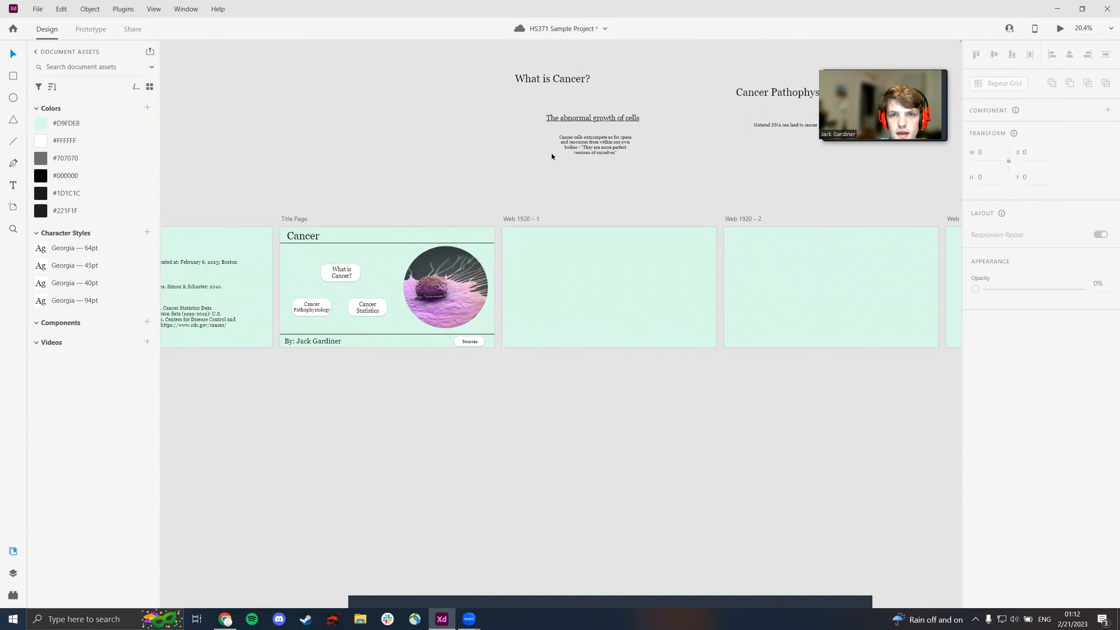
left_click_drag(703, 172, 647, 182)
left_click(507, 88)
left_click_drag(507, 88, 502, 248)
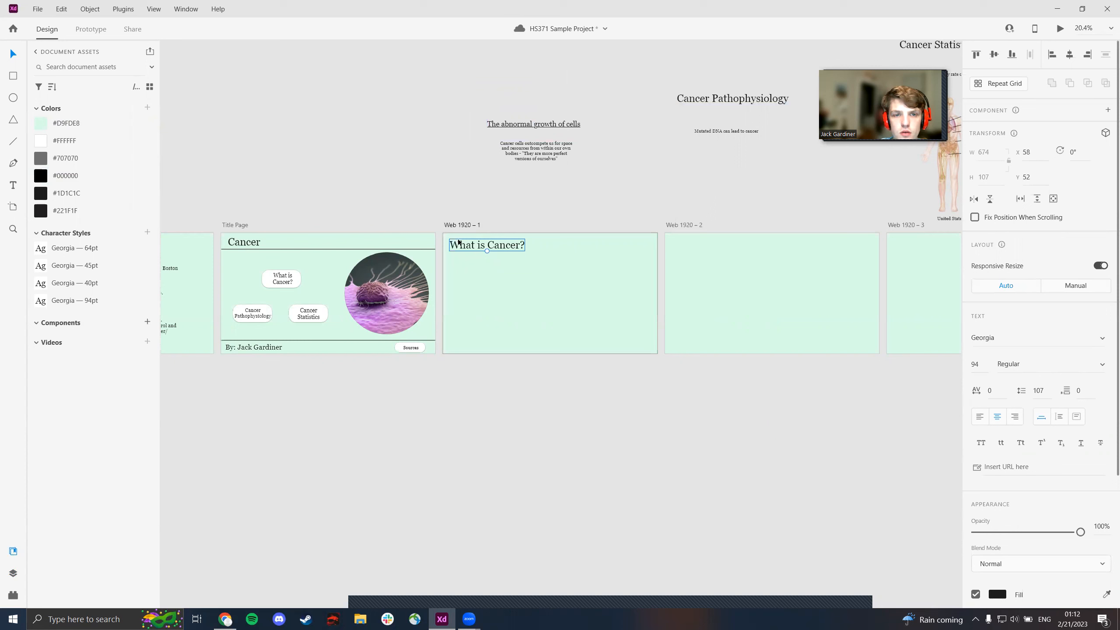
- Set the Y position of the title page's upper horizontal line to 150
left_click(406, 249)
left_click(1027, 177)
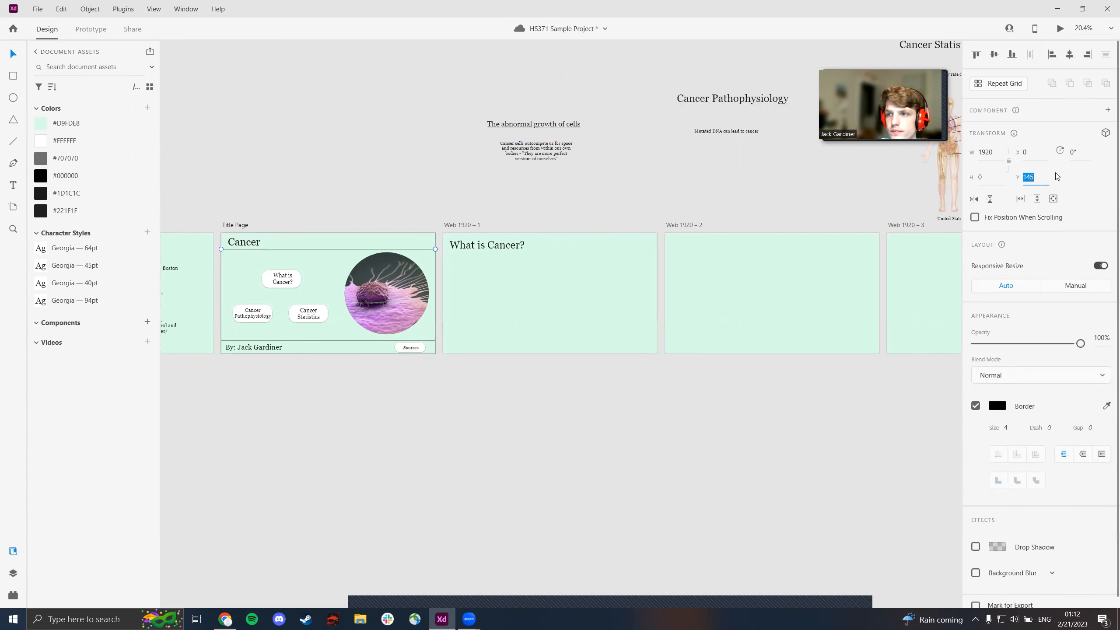
type("150")
key("Return")
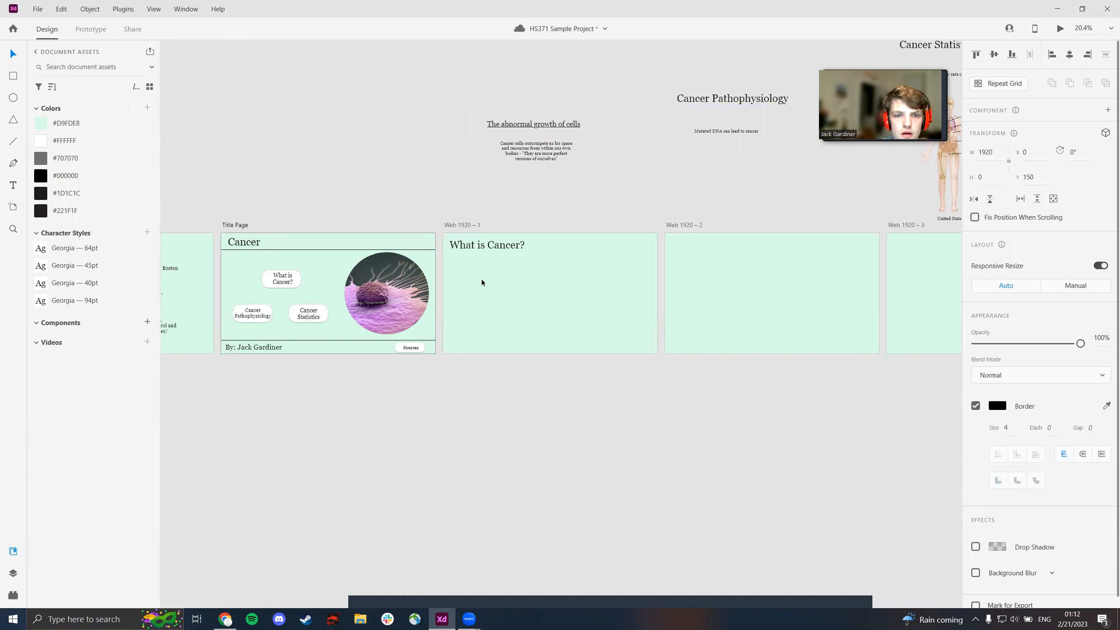
- Nudge the "What is Cancer?" heading up and left, and place a copy of the title page's upper line beneath it at about Y 172
left_click_drag(483, 243, 480, 242)
left_click(402, 249)
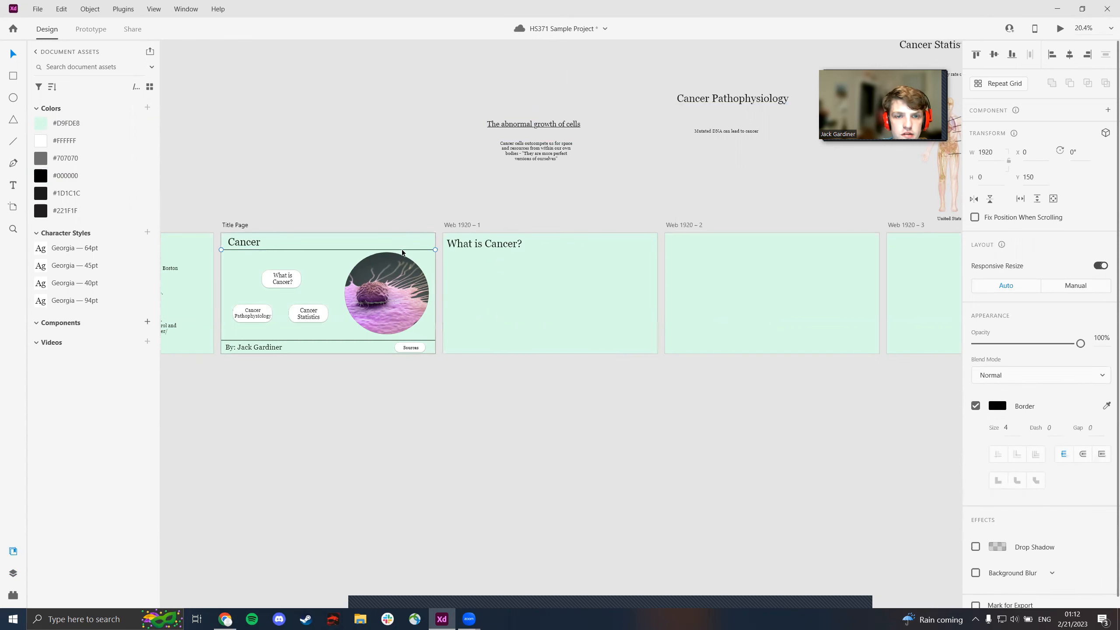
left_click_drag(402, 249, 627, 251)
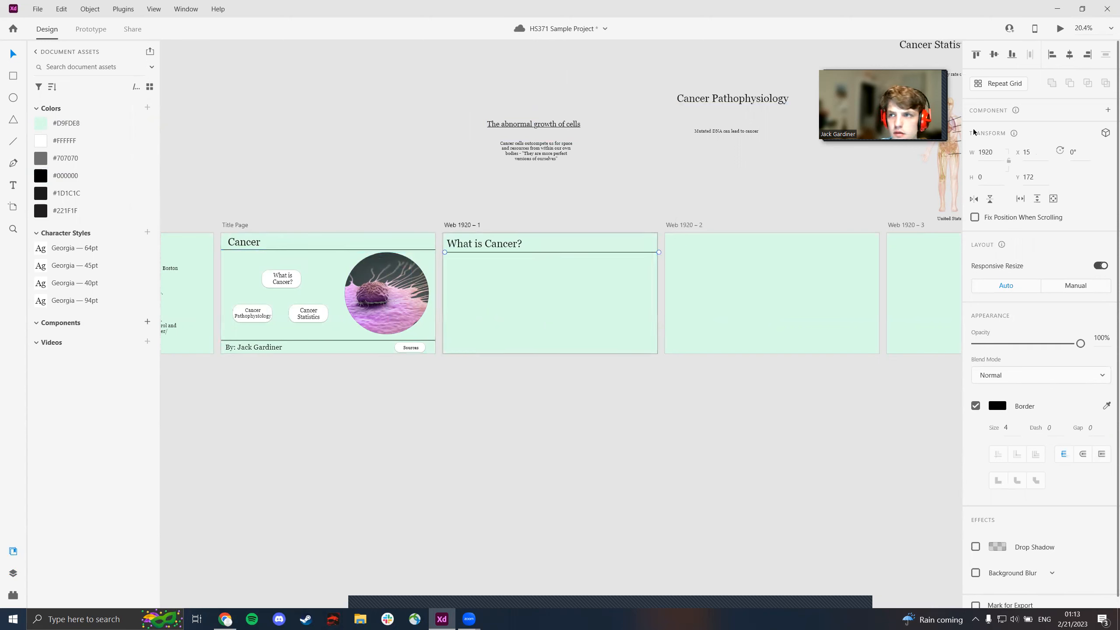